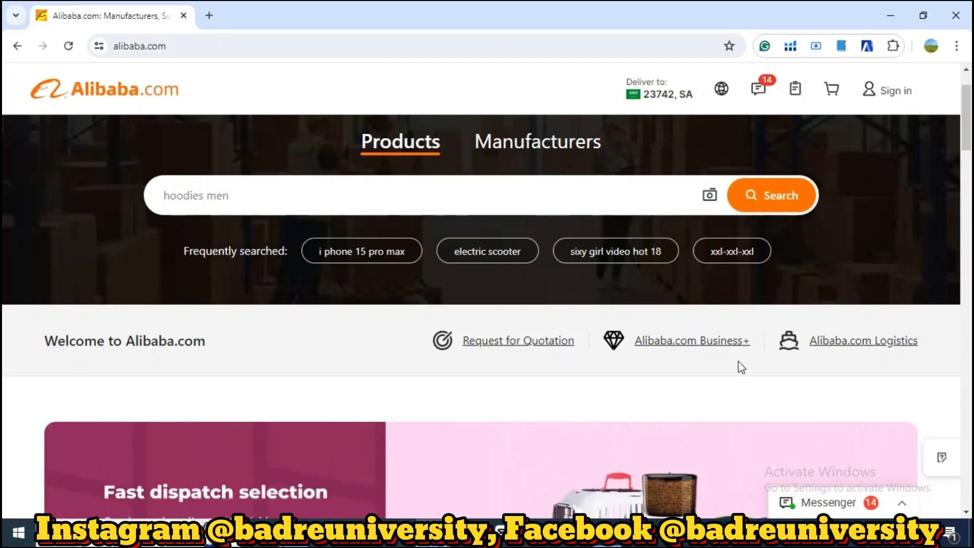
# Search the Alibaba product catalogue for "portable house"
pyautogui.click(544, 194)
pyautogui.write('portable house')
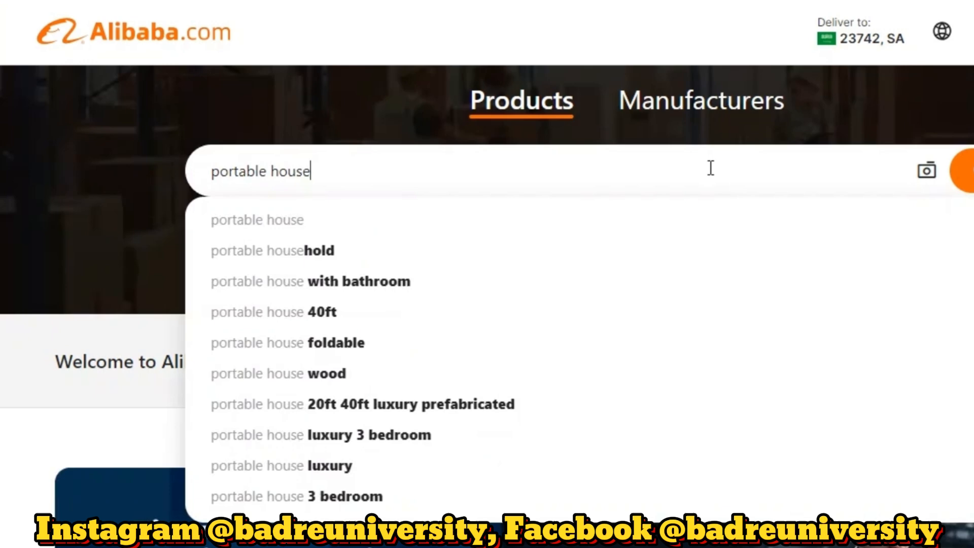
pyautogui.press('Return')
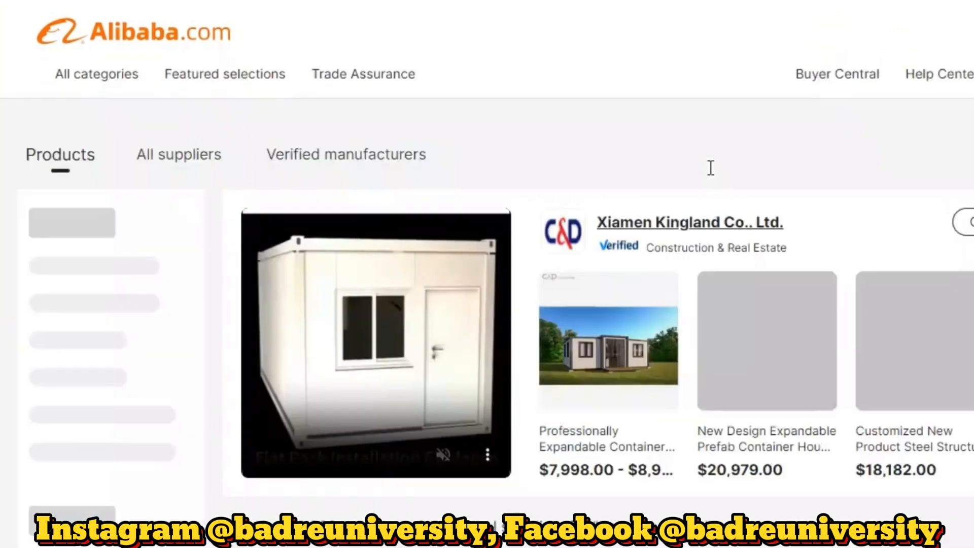
# Filter the portable house results by Trade Assurance, Verified Supplier and Verified PRO Supplier
pyautogui.scroll(-2, 708, 165)
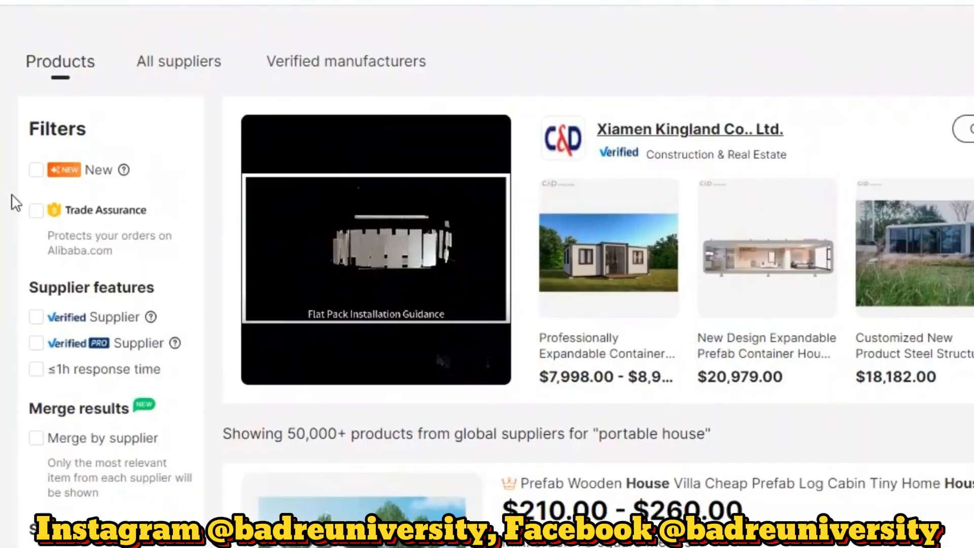
pyautogui.click(35, 212)
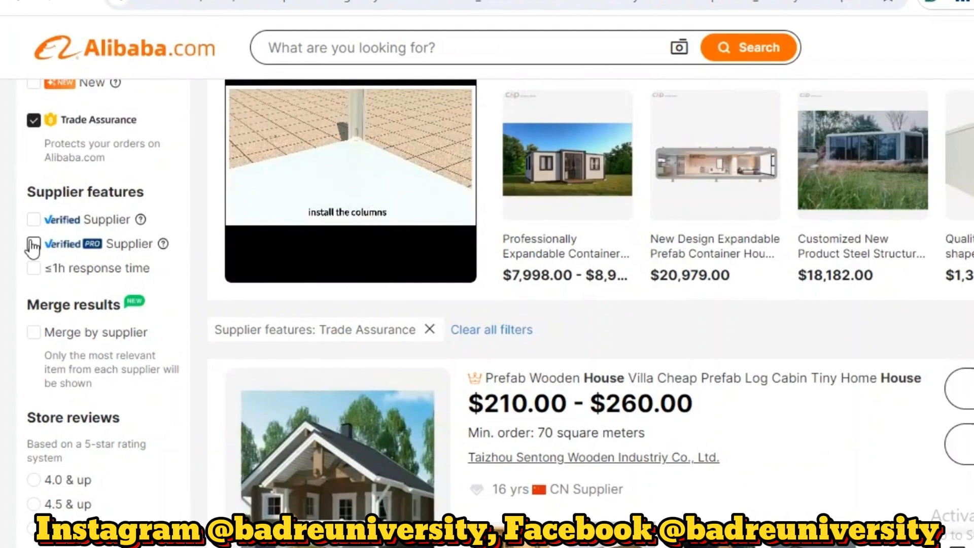
pyautogui.click(34, 245)
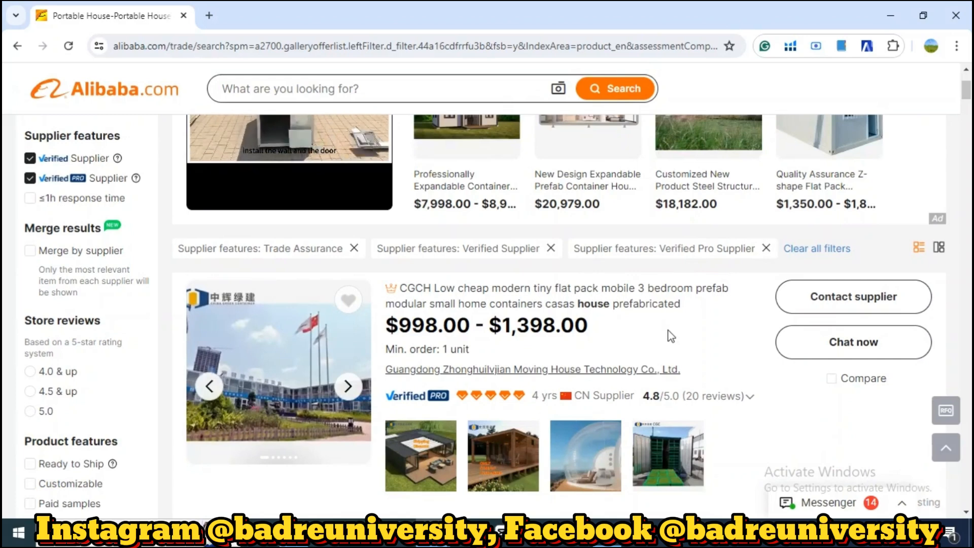
# Message the supplier of the Guose Modern Mobile Homes Tiny House, asking for a discount, customization support and the DDP shipping cost to USA
pyautogui.scroll(-10, 668, 330)
pyautogui.scroll(2, 387, 279)
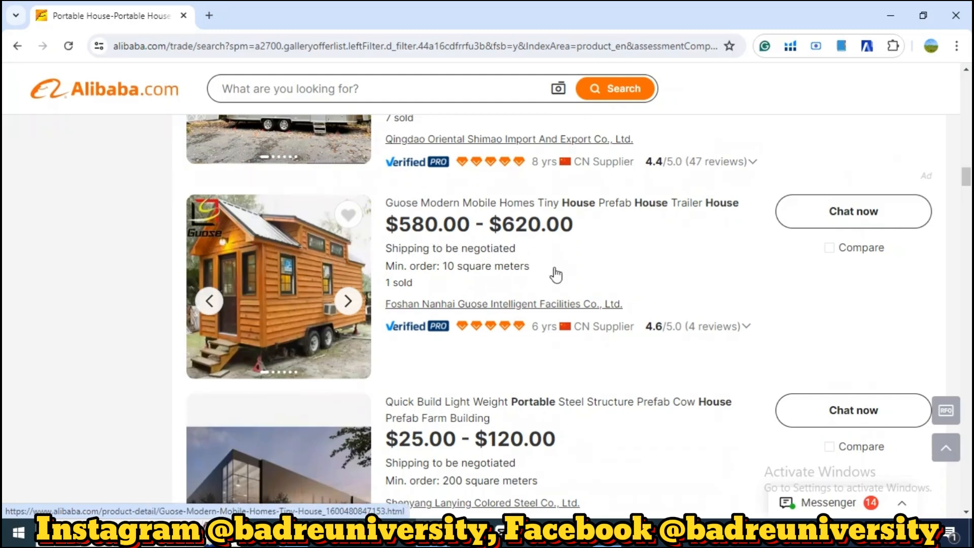
pyautogui.click(879, 213)
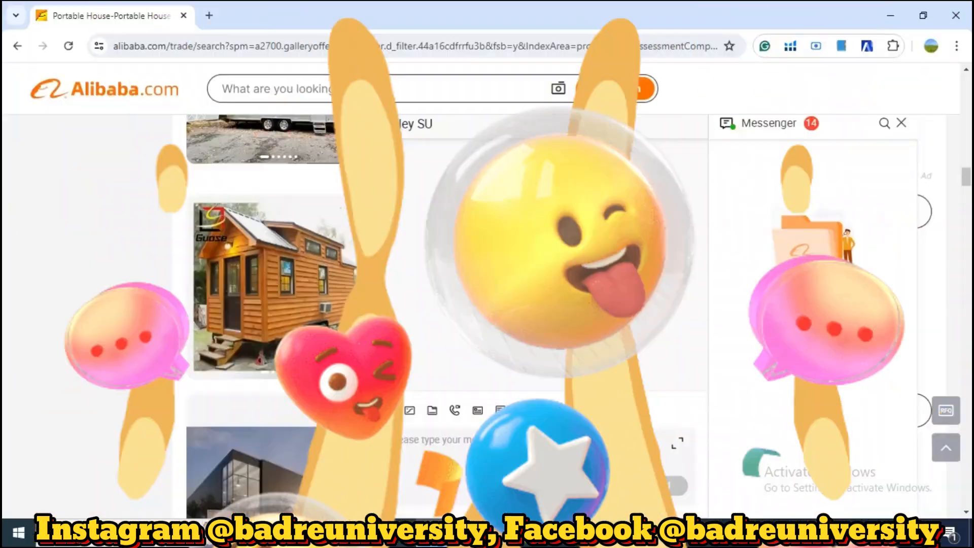
pyautogui.write('helo')
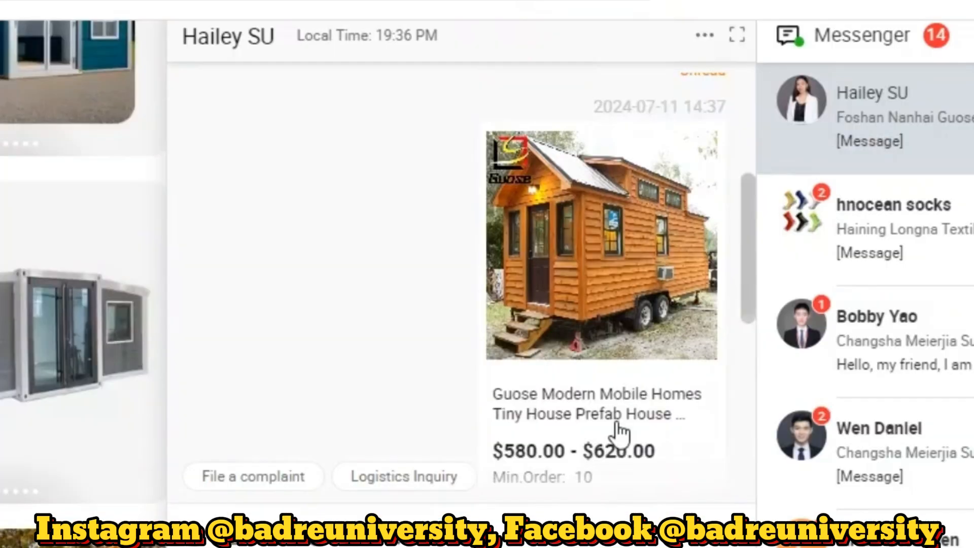
pyautogui.scroll(5, 615, 431)
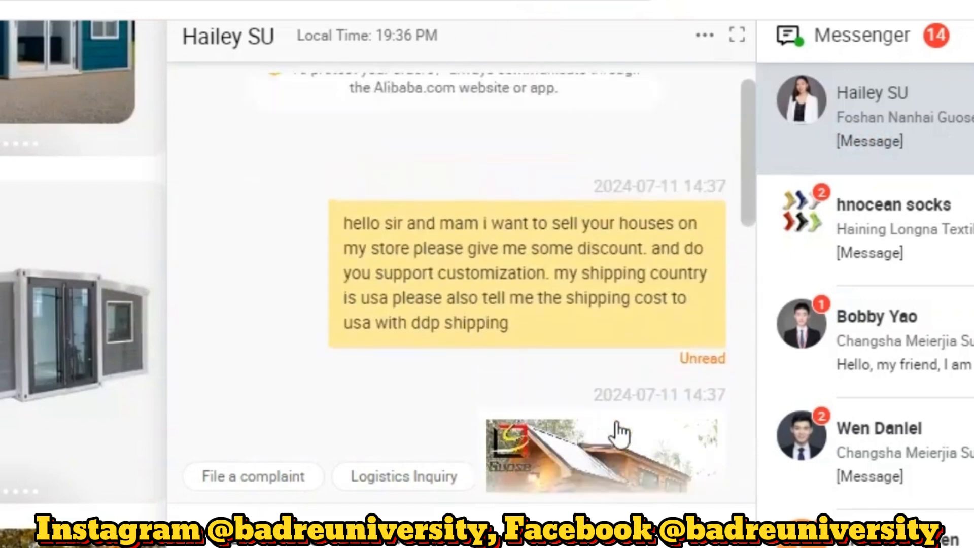
pyautogui.scroll(-3, 615, 431)
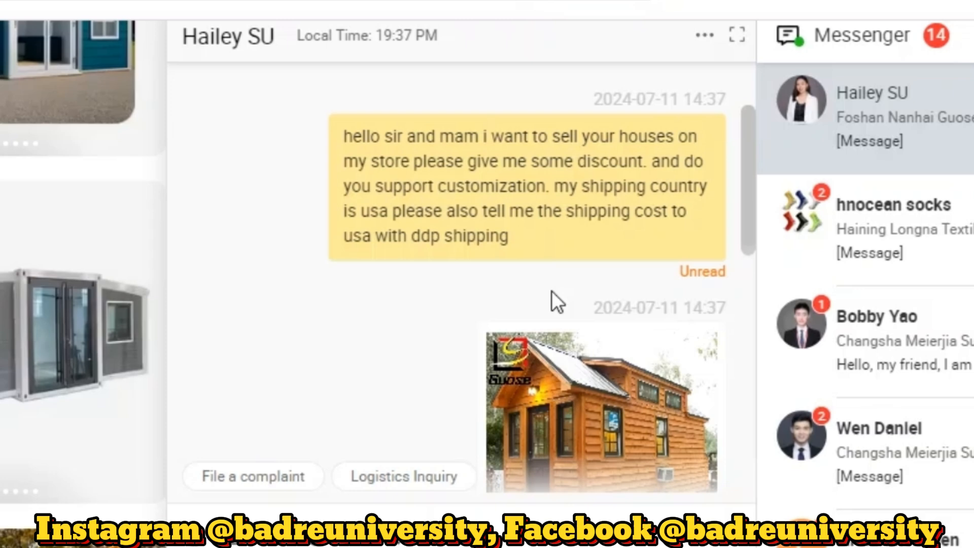
pyautogui.moveTo(618, 249)
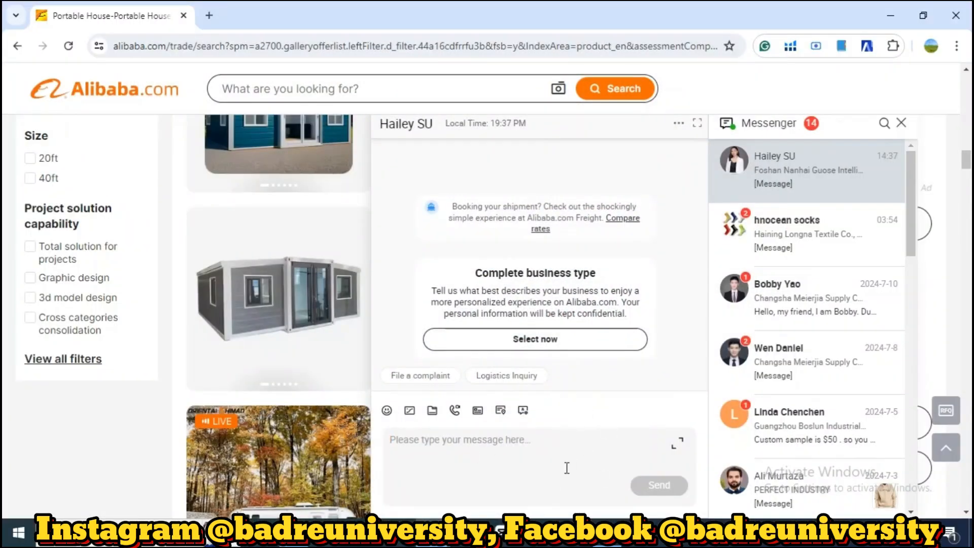
# Open the Guose tiny house product page and examine its photos, price tiers, size and shipping details
pyautogui.scroll(3, 567, 468)
pyautogui.scroll(3, 602, 320)
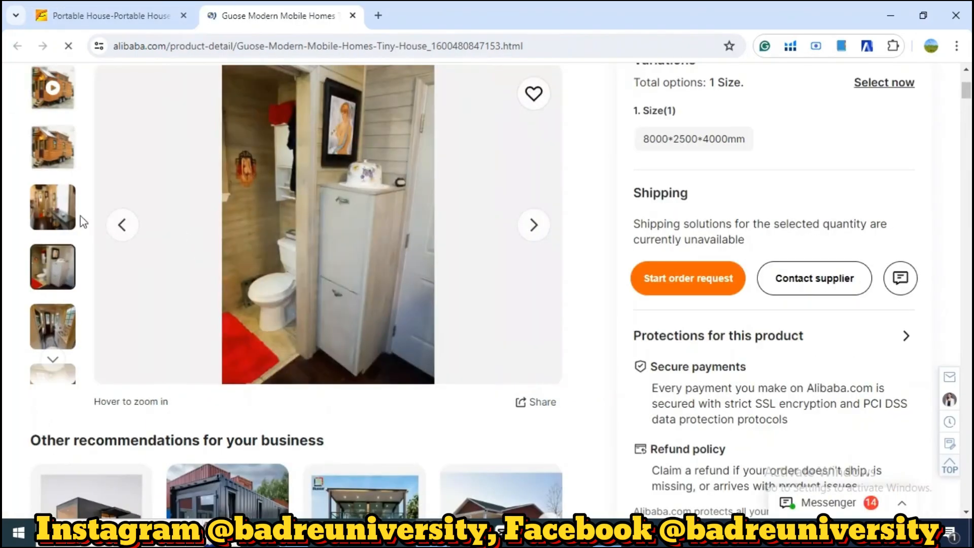
pyautogui.moveTo(50, 330)
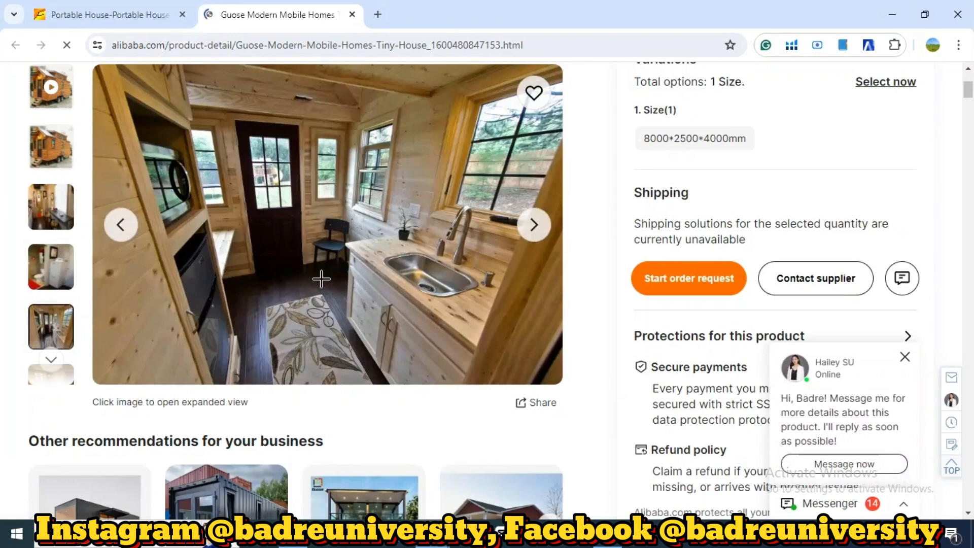
pyautogui.scroll(-1, 628, 358)
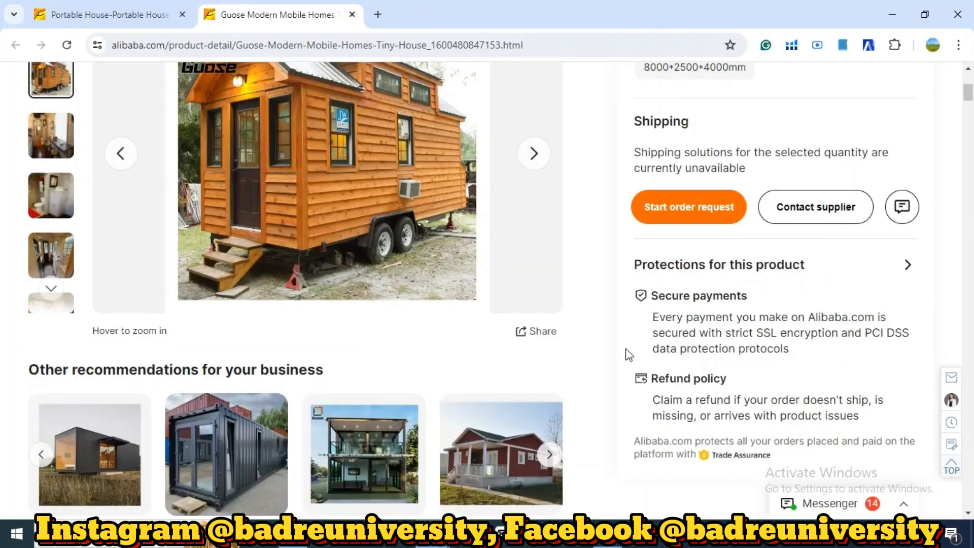
pyautogui.scroll(6, 470, 241)
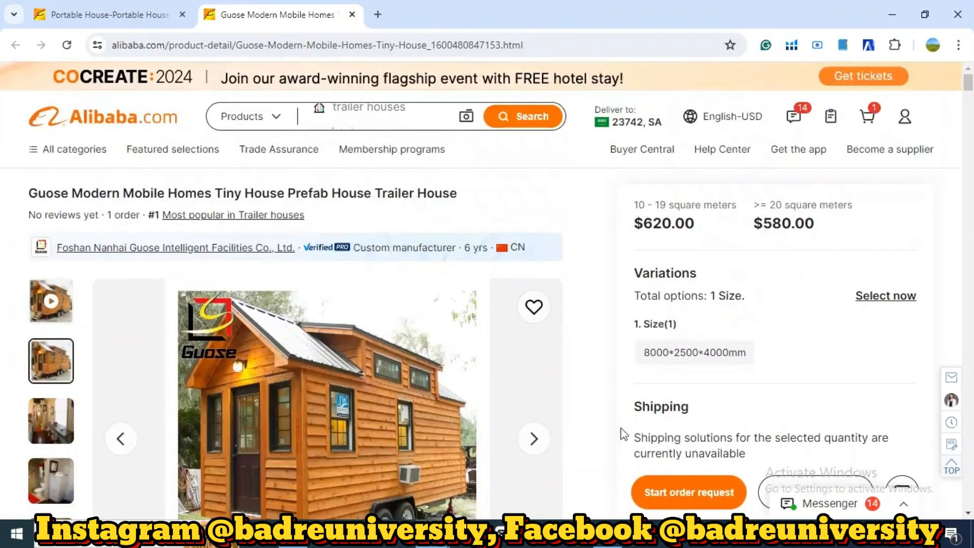
pyautogui.scroll(-1, 384, 473)
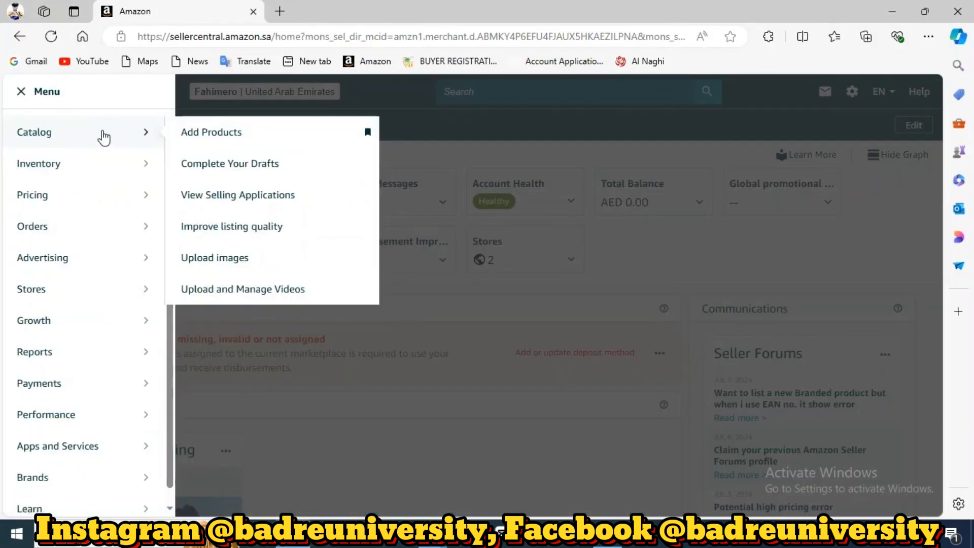
# Switch to Amazon Seller Central, open Add Products and look through the Product image, Product IDs and Blank form listing options
pyautogui.click(198, 136)
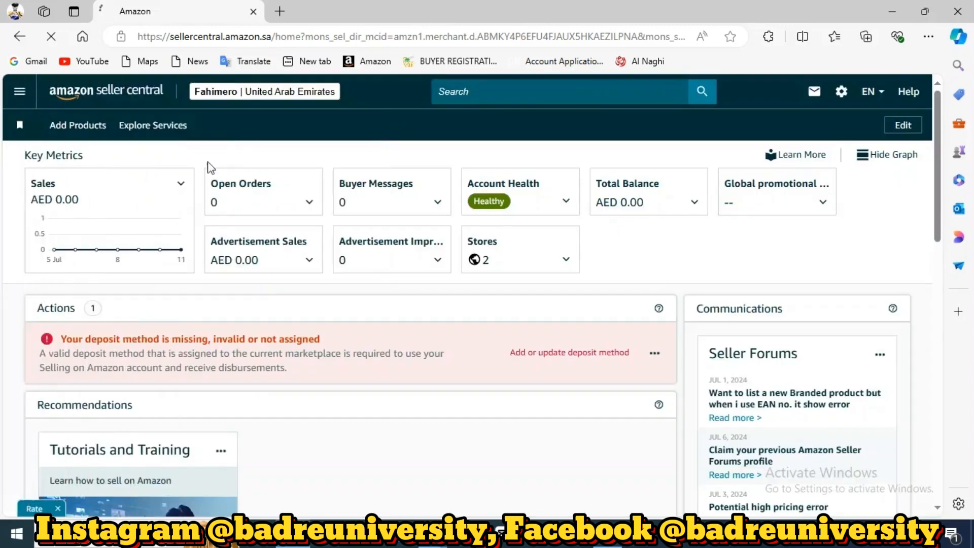
pyautogui.scroll(2, 360, 340)
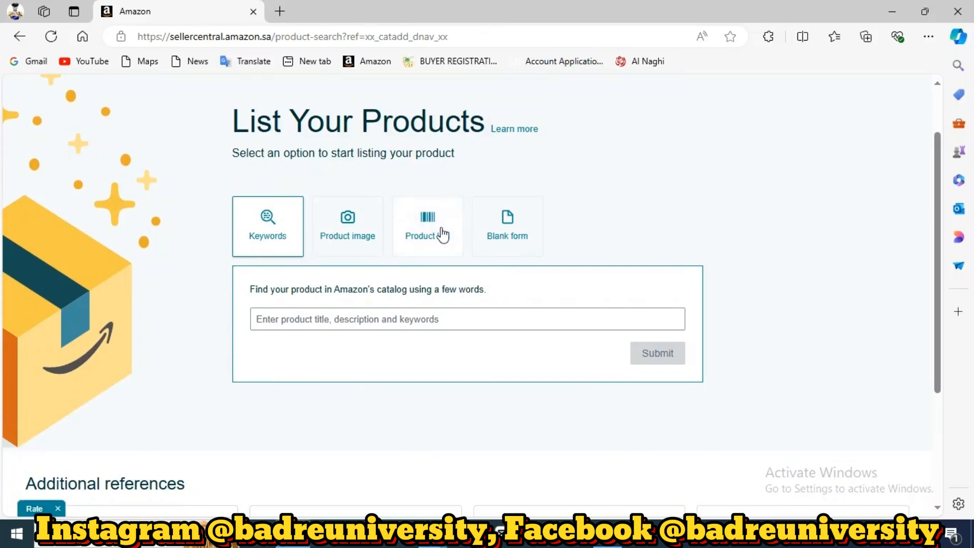
pyautogui.click(366, 227)
pyautogui.click(424, 223)
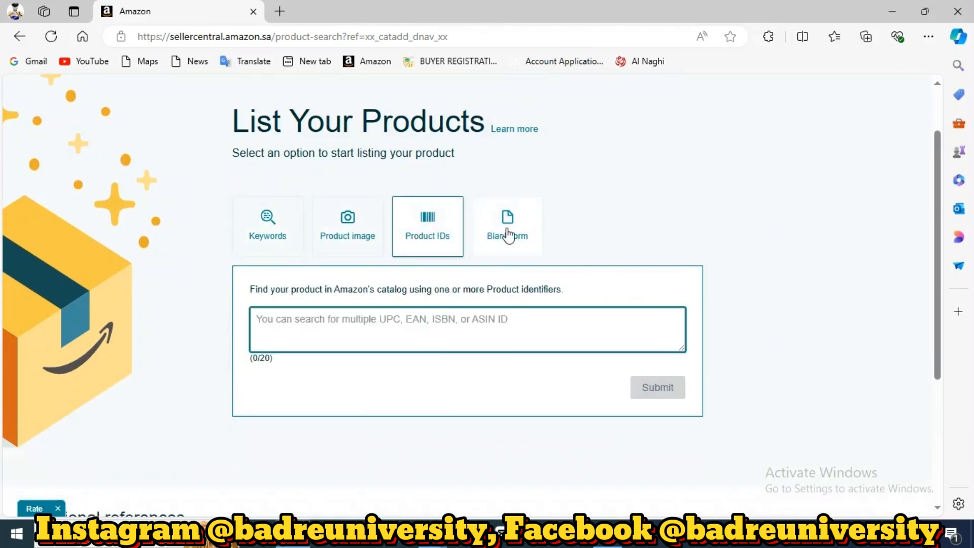
pyautogui.click(509, 234)
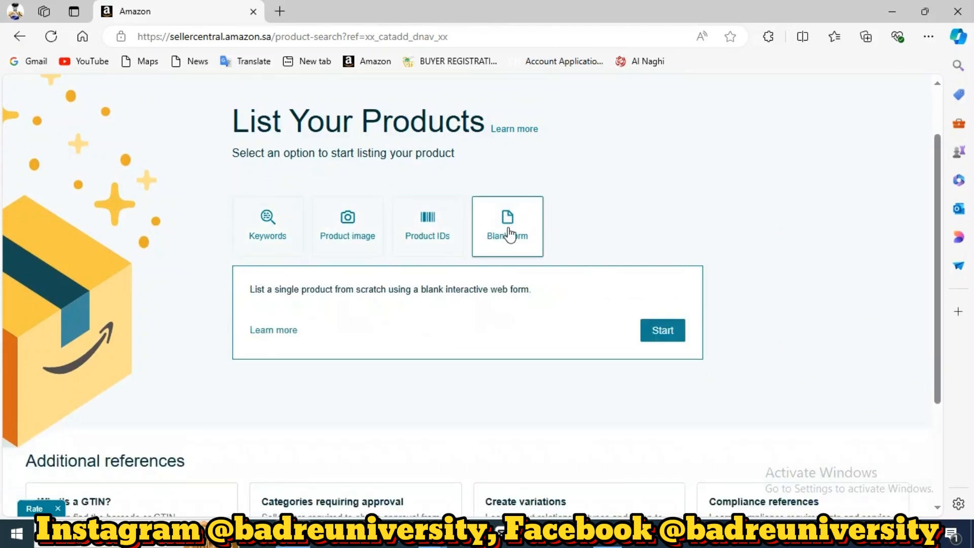
# Start a new listing from a product image, uploading and submitting the picture portable houses.PNG
pyautogui.click(348, 222)
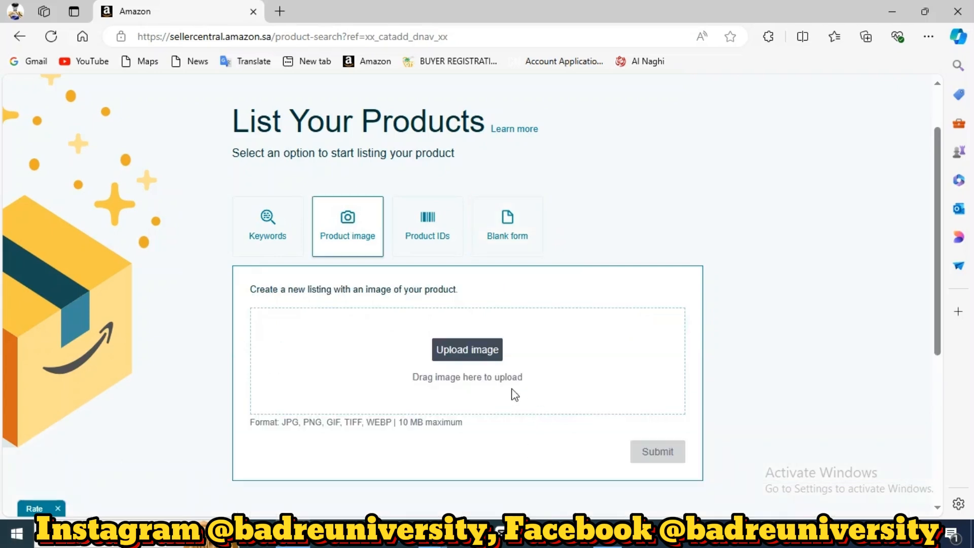
pyautogui.click(487, 361)
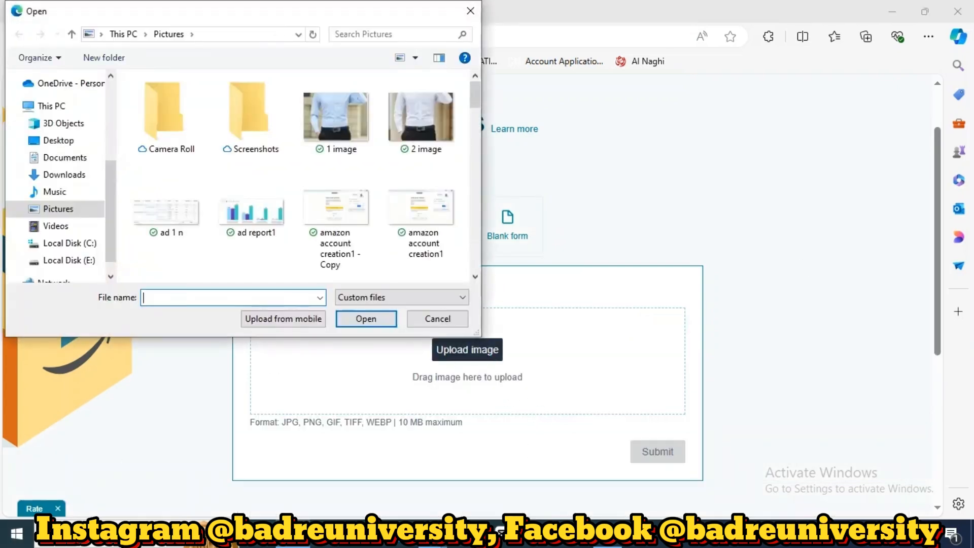
pyautogui.click(171, 221)
pyautogui.click(366, 318)
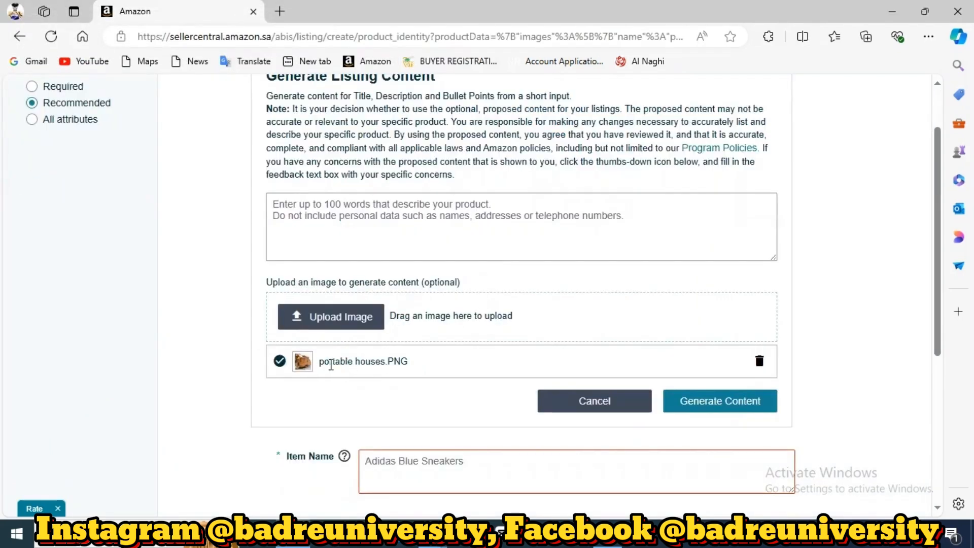
# Generate the listing content from the uploaded house image without a text description, and review the generated item name
pyautogui.scroll(2, 320, 371)
pyautogui.click(384, 287)
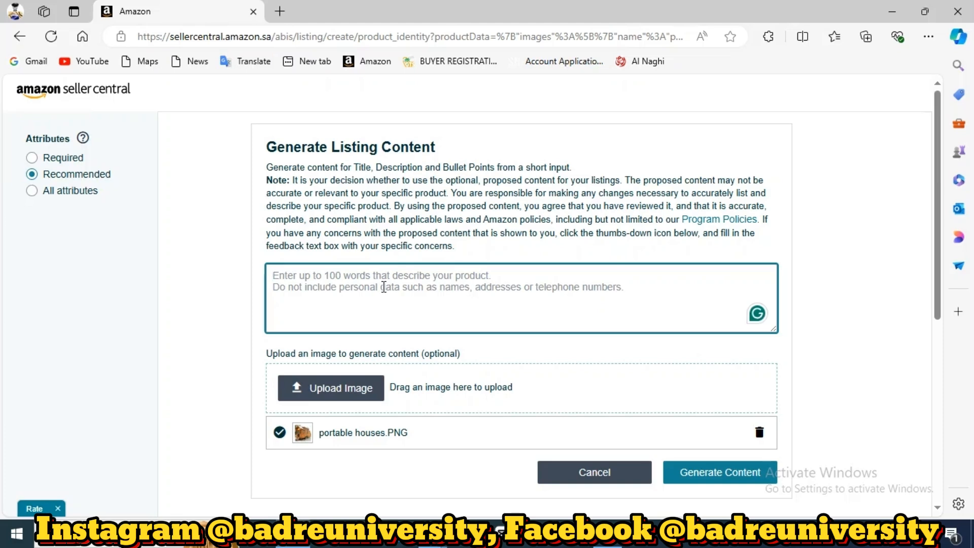
pyautogui.scroll(-2, 384, 287)
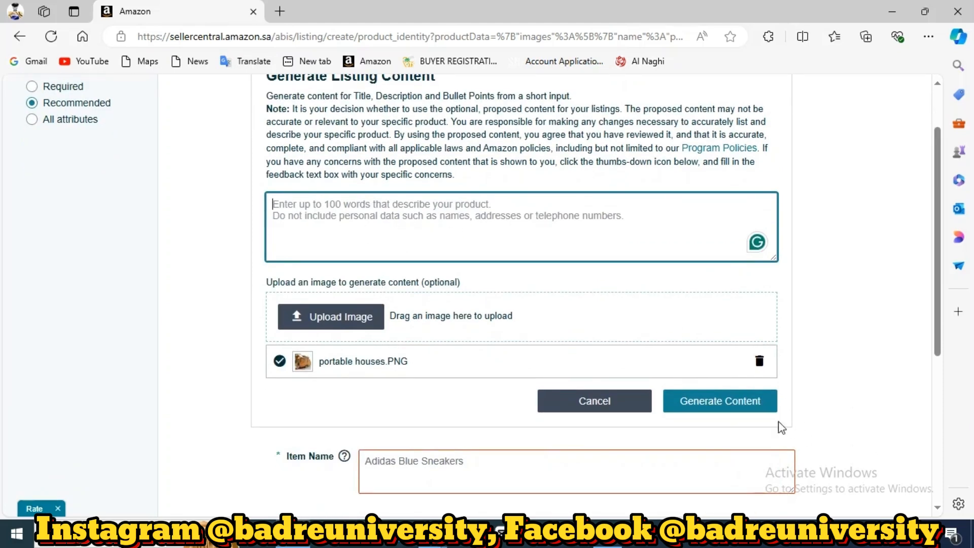
pyautogui.click(740, 409)
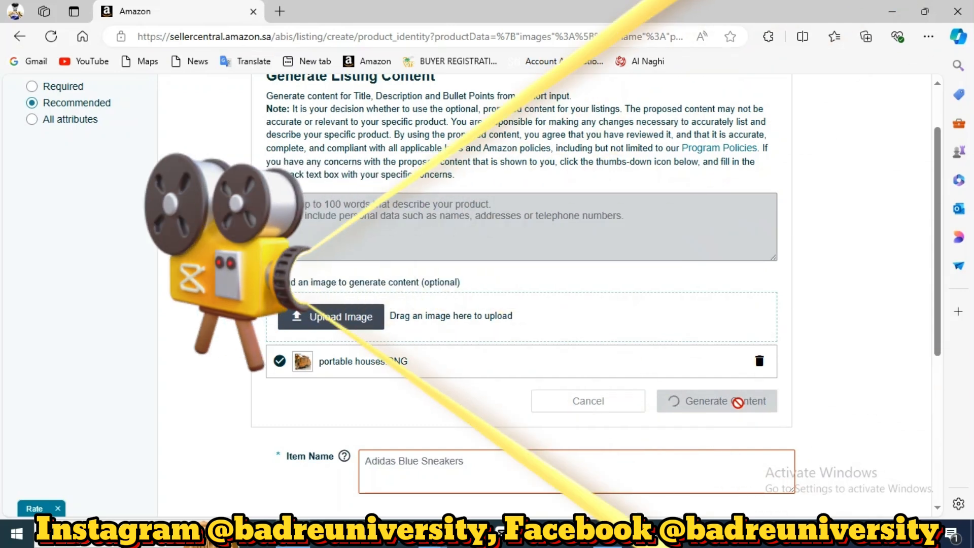
pyautogui.scroll(2, 741, 409)
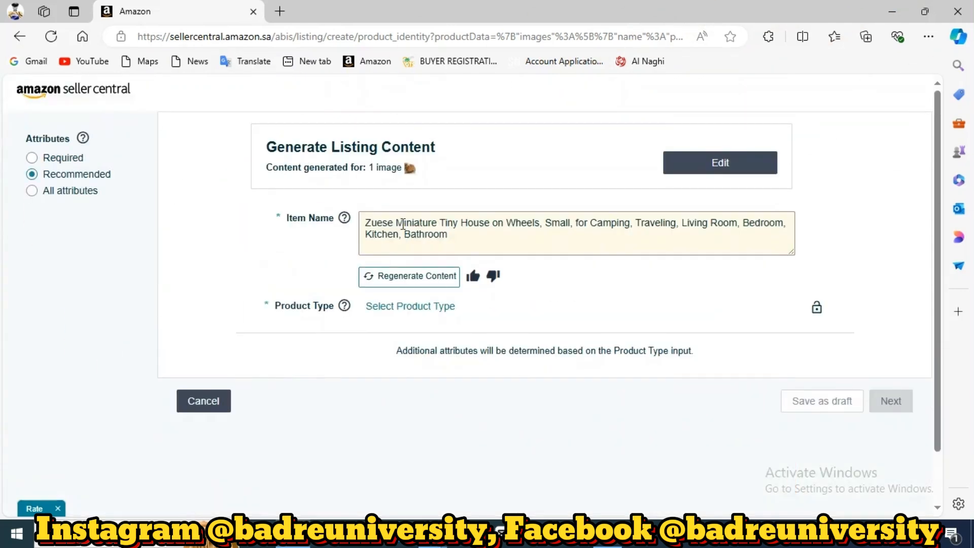
pyautogui.click(538, 243)
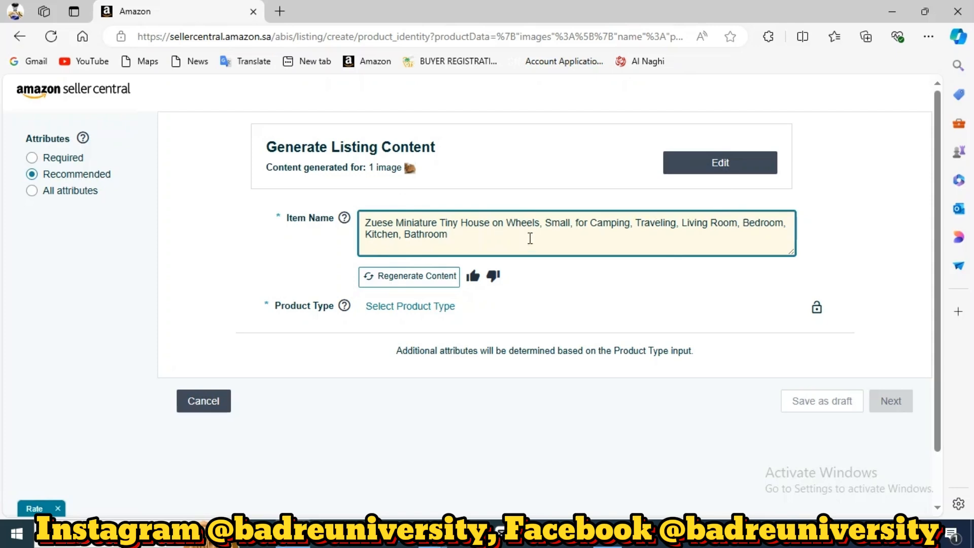
# Search the product type categories for "houses" and select OUTDOOR LIVING under Greenhouse Parts & Accessories
pyautogui.scroll(-1, 648, 252)
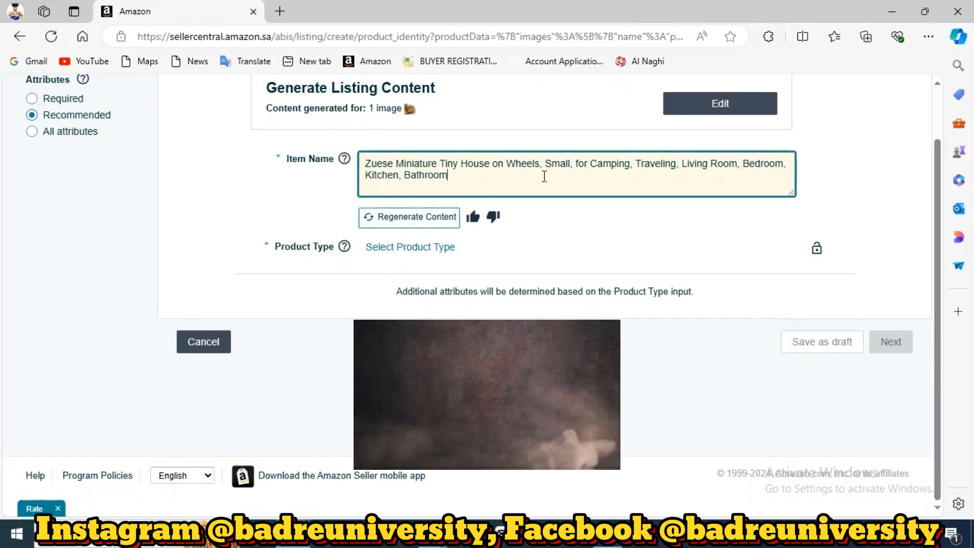
pyautogui.click(417, 250)
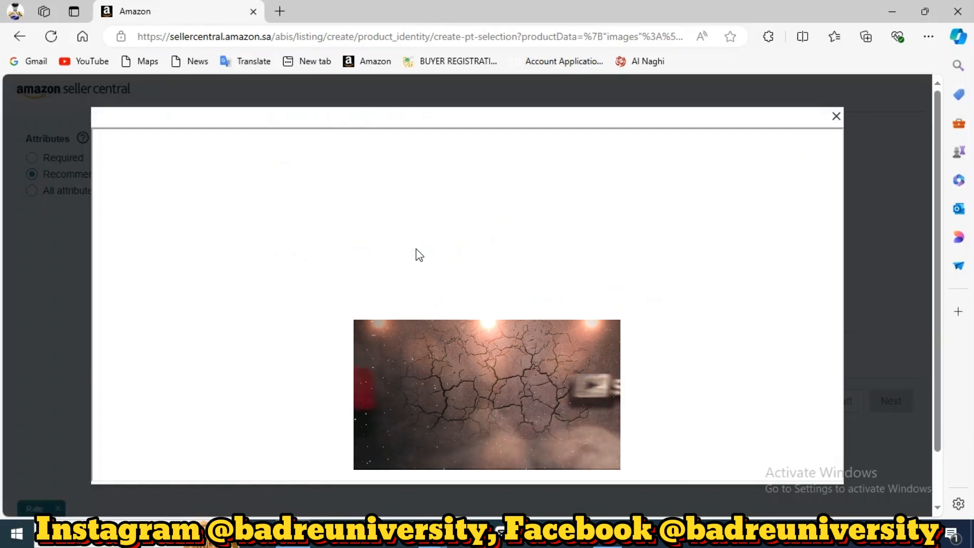
pyautogui.scroll(-10, 341, 323)
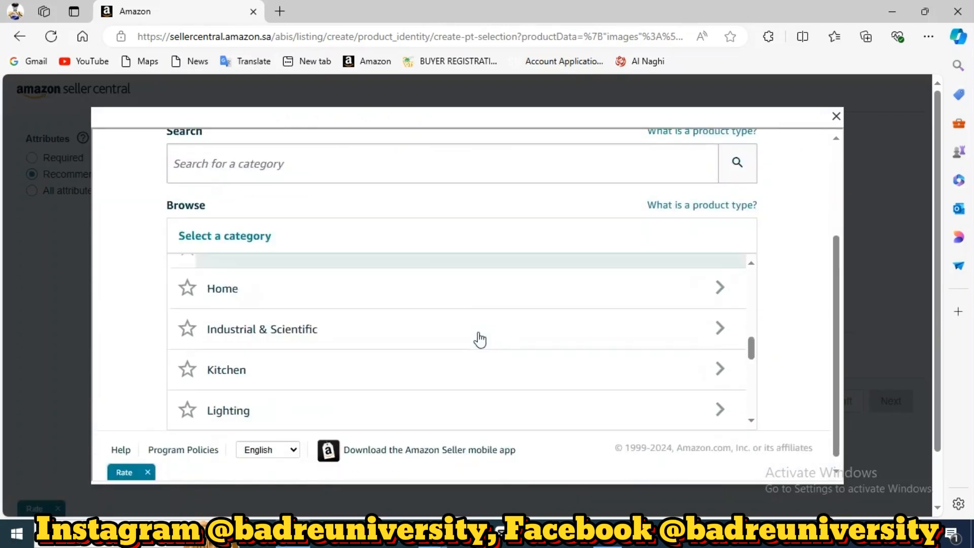
pyautogui.scroll(10, 475, 337)
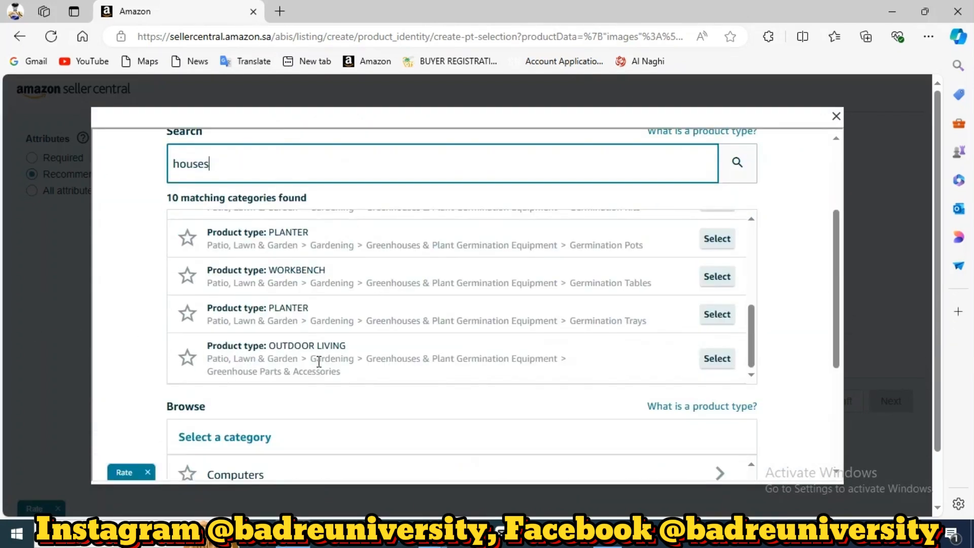
pyautogui.click(715, 366)
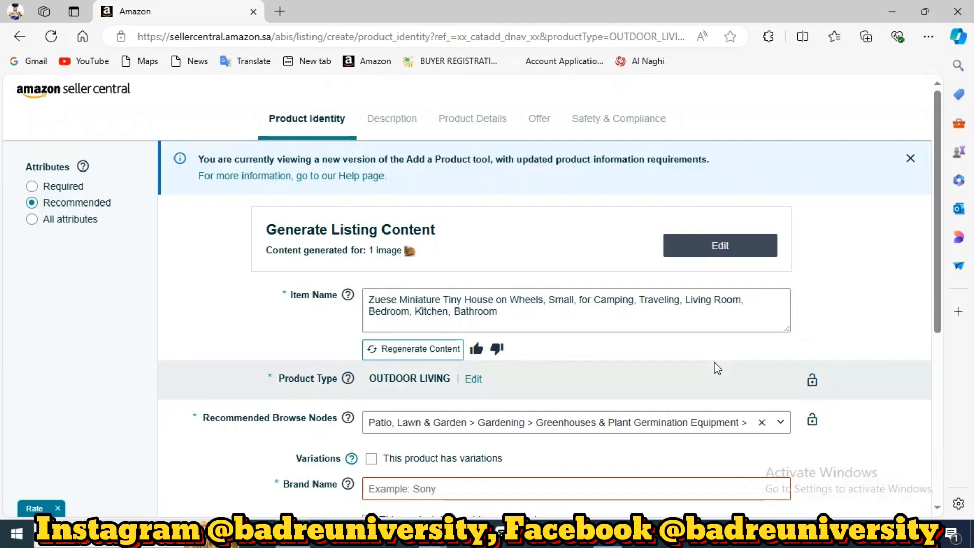
pyautogui.scroll(-2, 667, 357)
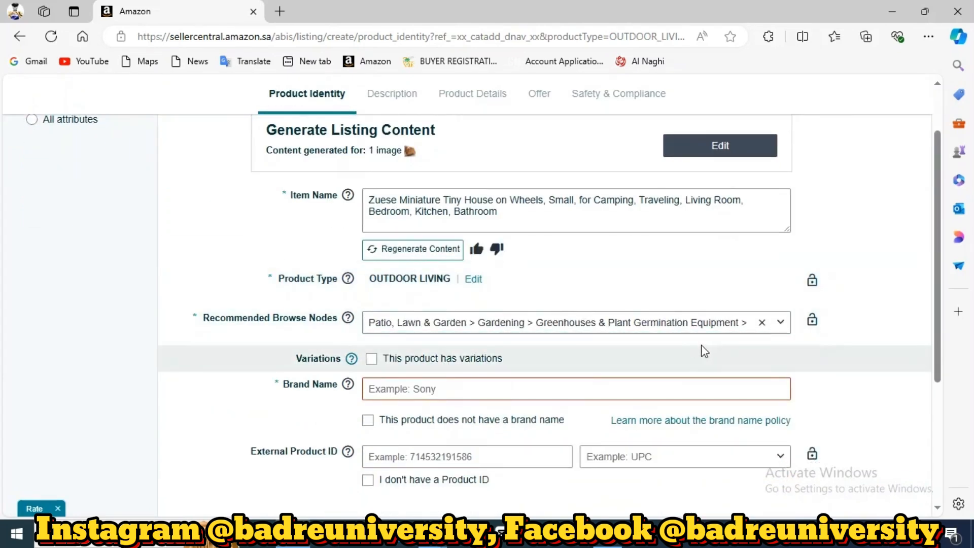
pyautogui.scroll(-2, 702, 350)
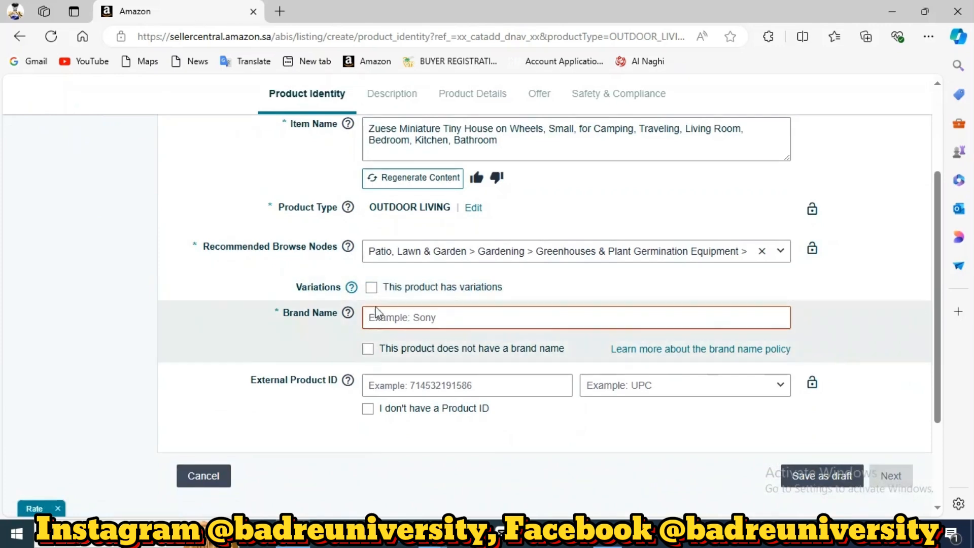
# Mark the product as having no brand name and no product ID, and continue to the listing's Description section
pyautogui.click(501, 319)
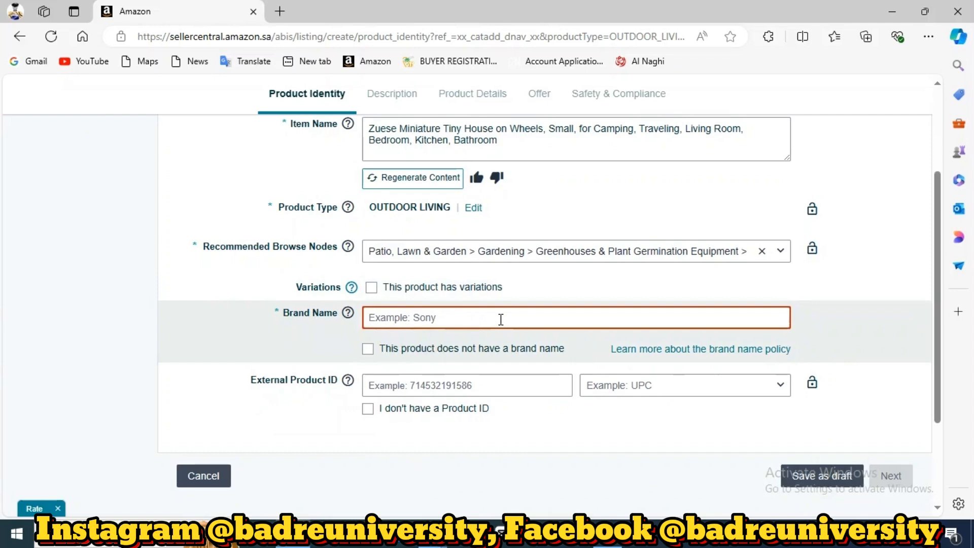
pyautogui.click(367, 349)
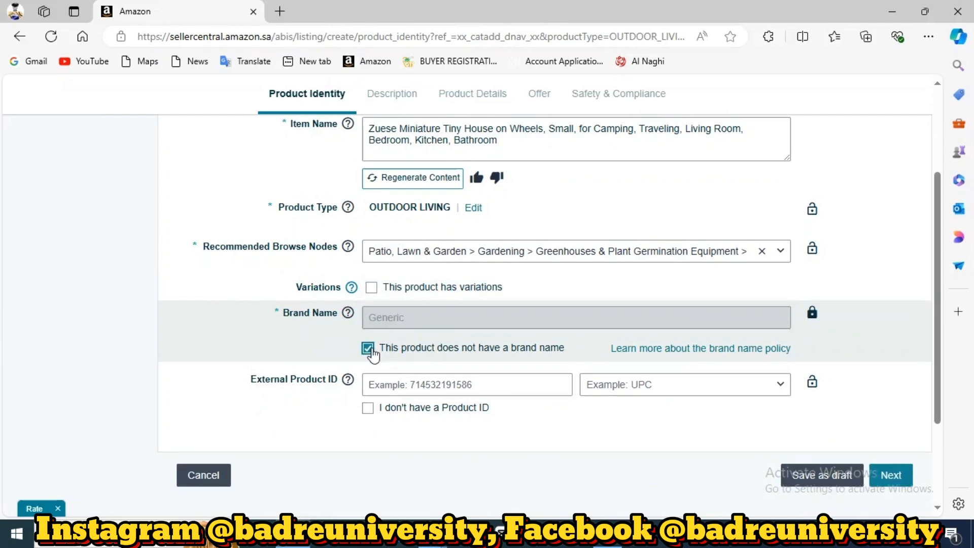
pyautogui.scroll(-1, 389, 341)
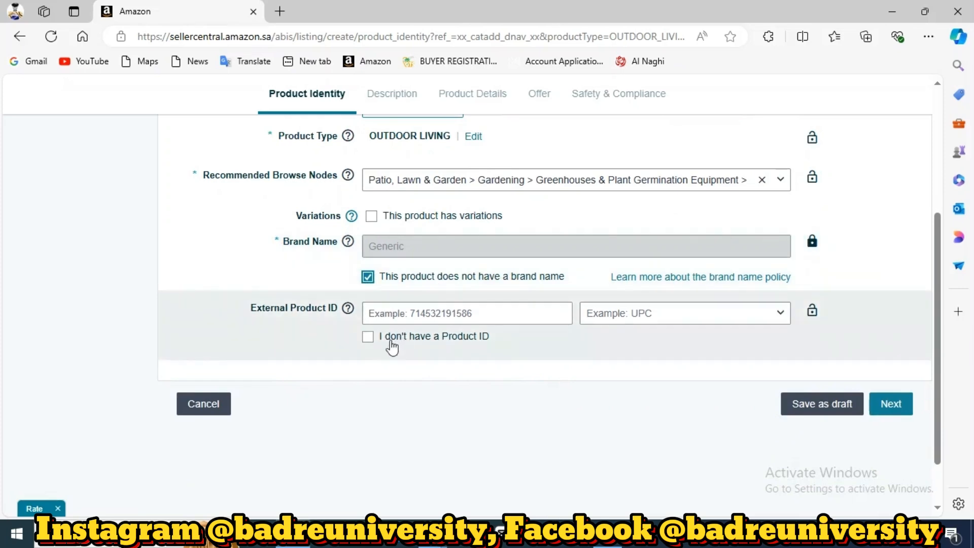
pyautogui.click(367, 337)
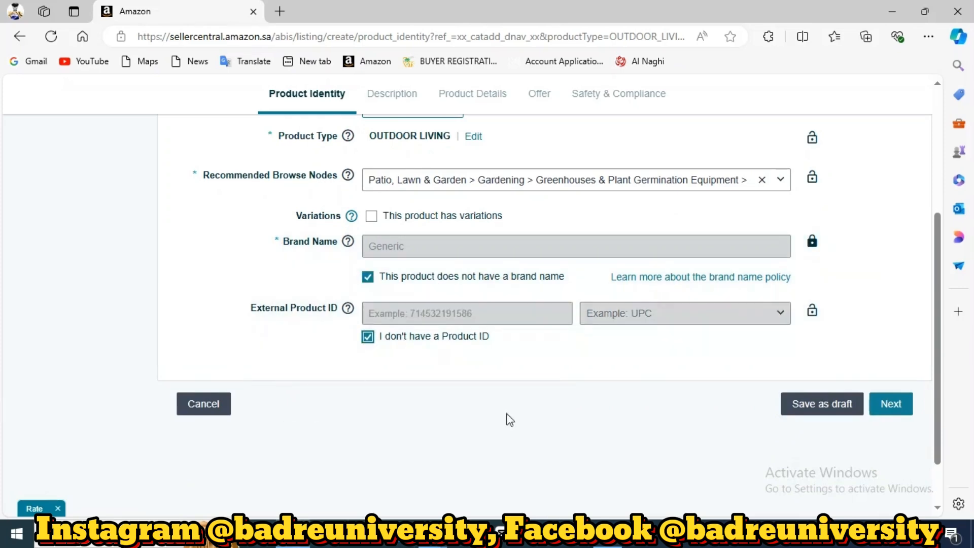
pyautogui.scroll(1, 638, 443)
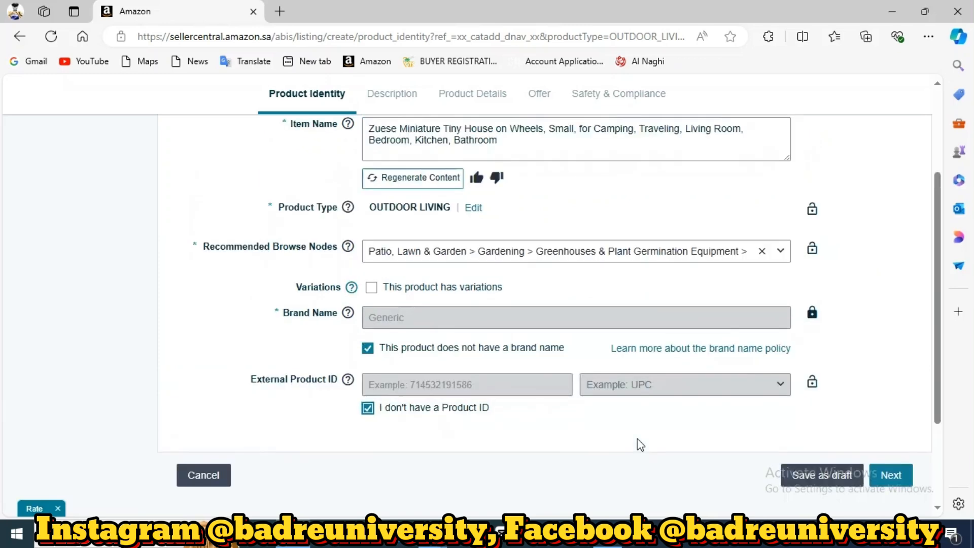
pyautogui.scroll(-2, 791, 387)
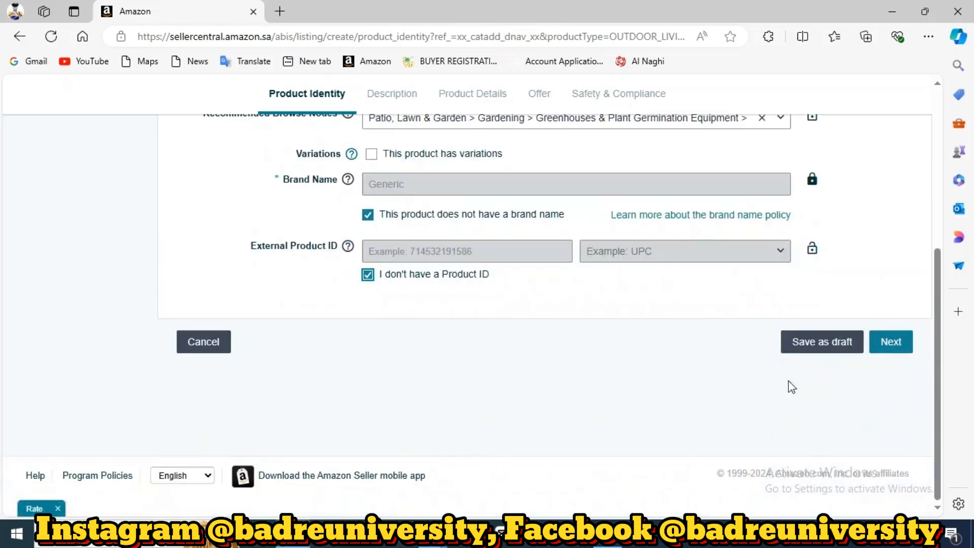
pyautogui.click(894, 356)
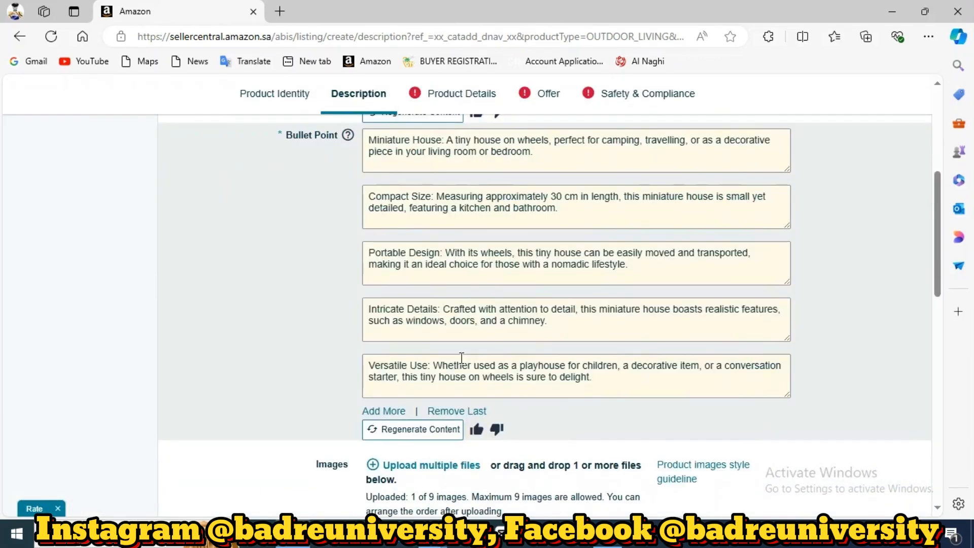
# Read through the generated product description and bullet points for the tiny house
pyautogui.scroll(1, 461, 358)
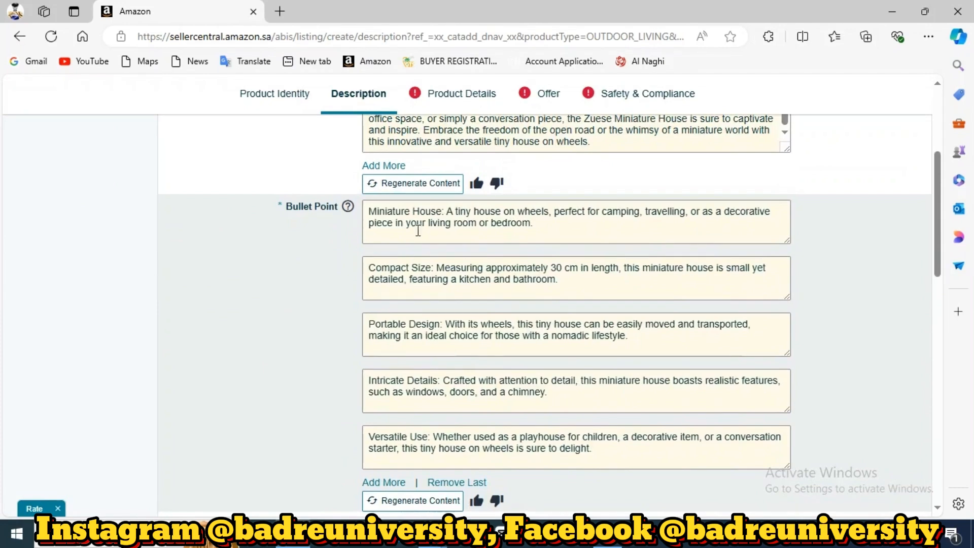
pyautogui.scroll(-1, 420, 267)
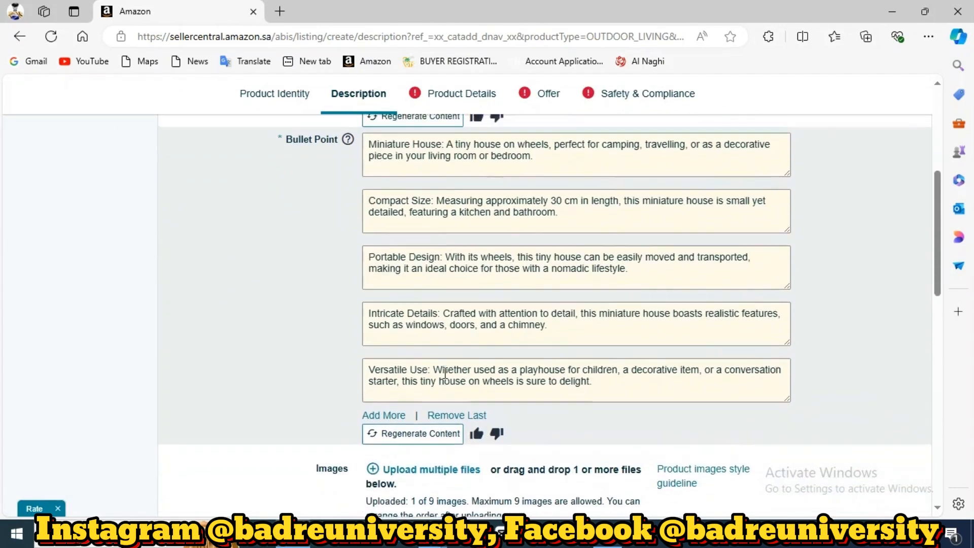
pyautogui.scroll(2, 451, 345)
pyautogui.scroll(-2, 460, 315)
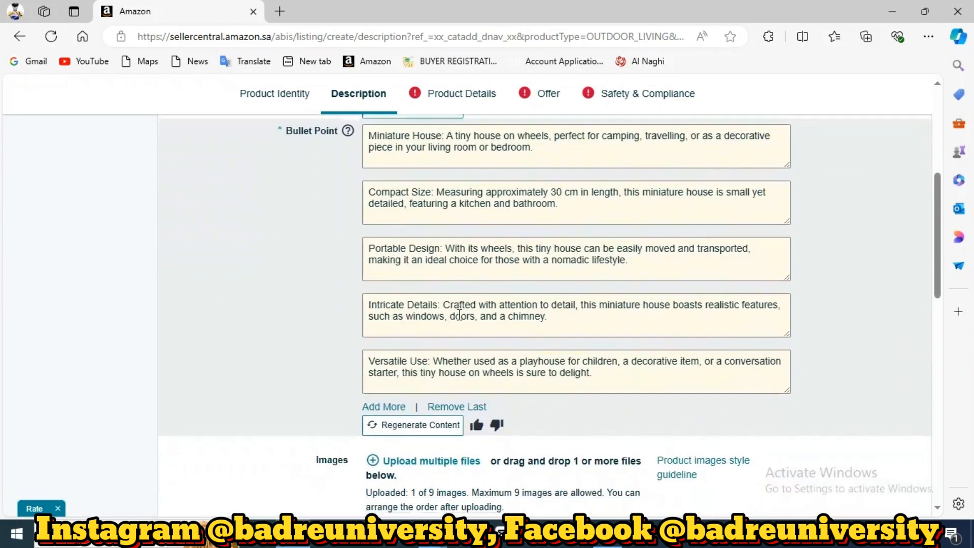
pyautogui.scroll(-2, 459, 314)
pyautogui.scroll(-1, 458, 315)
pyautogui.scroll(4, 458, 315)
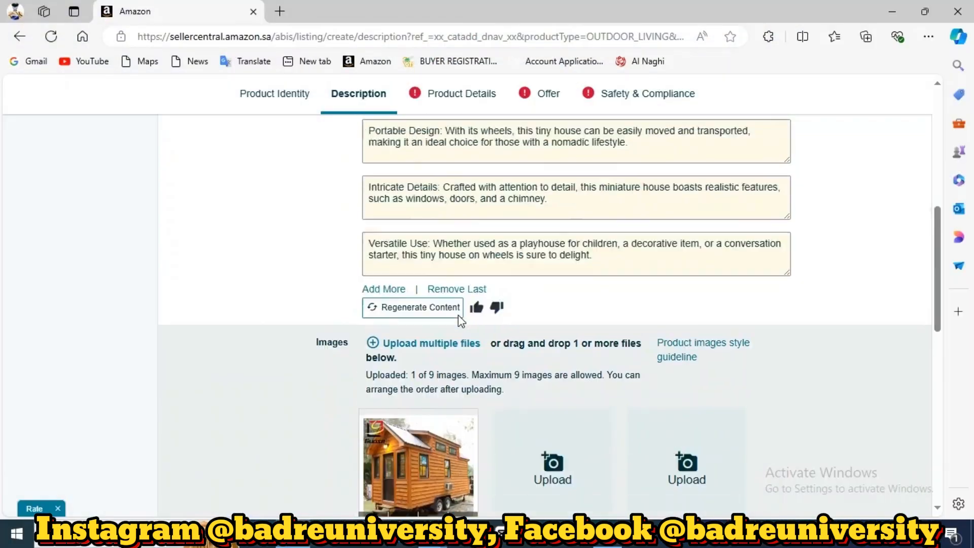
pyautogui.scroll(-2, 462, 338)
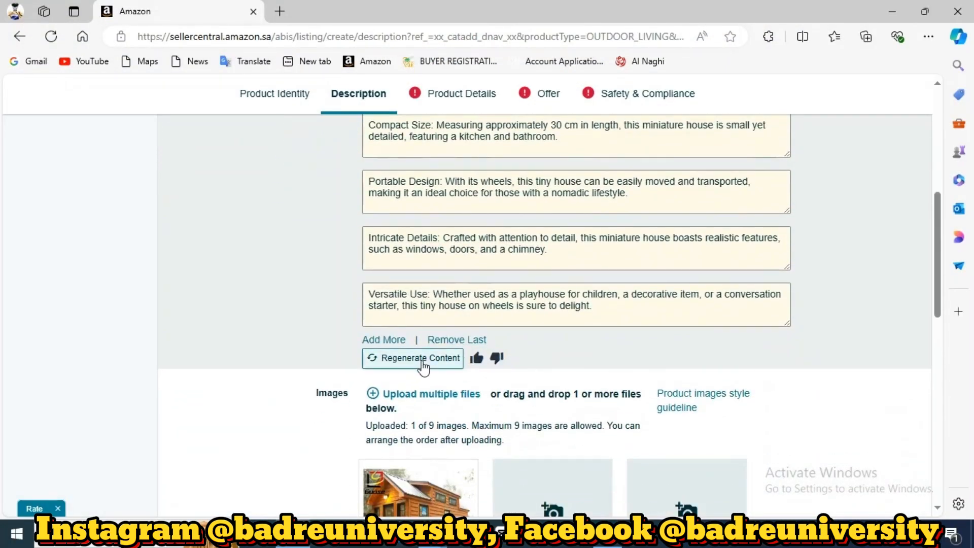
# Examine the listing's Images section, including the main house picture and the additional image slots
pyautogui.scroll(-4, 422, 363)
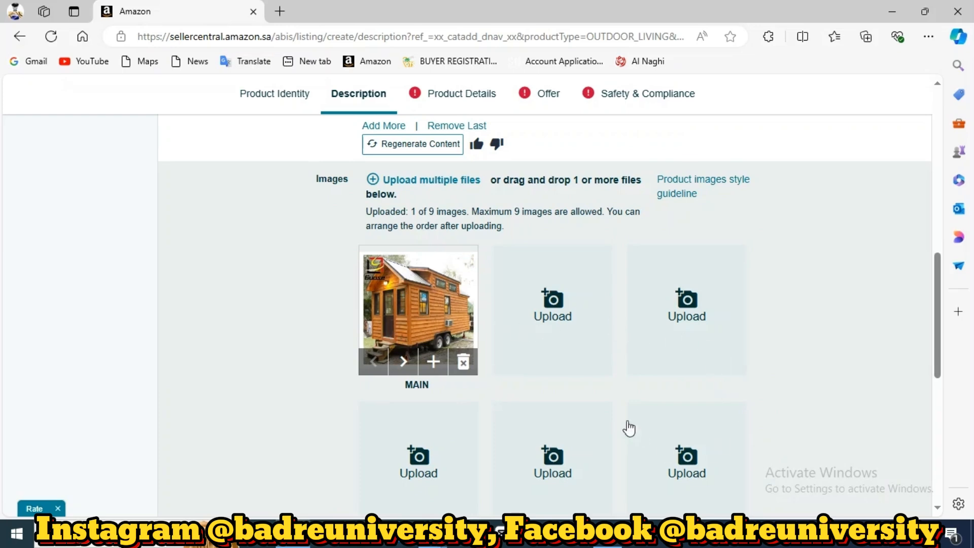
pyautogui.scroll(-4, 626, 421)
pyautogui.scroll(3, 626, 412)
pyautogui.scroll(-5, 626, 411)
pyautogui.scroll(7, 624, 413)
pyautogui.scroll(-1, 425, 304)
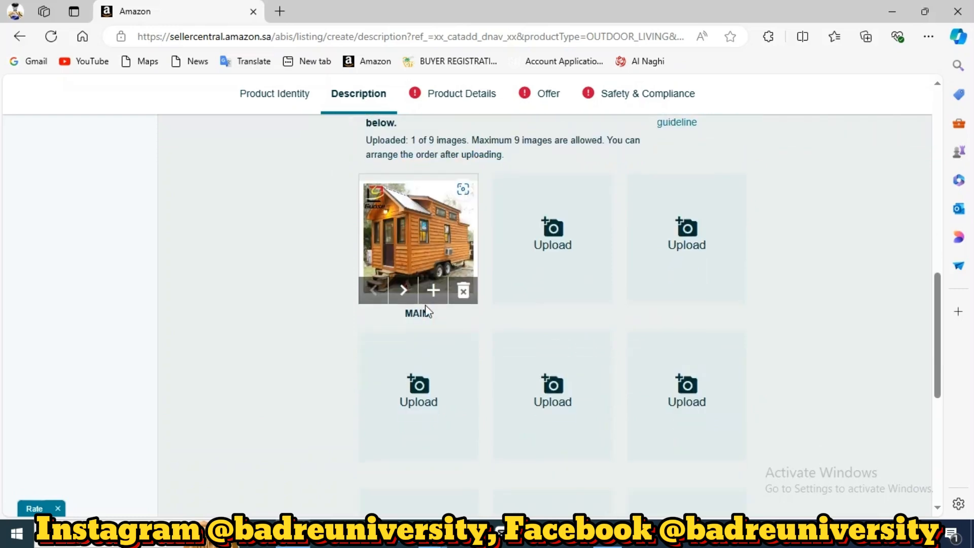
pyautogui.scroll(2, 425, 305)
pyautogui.scroll(-1, 425, 305)
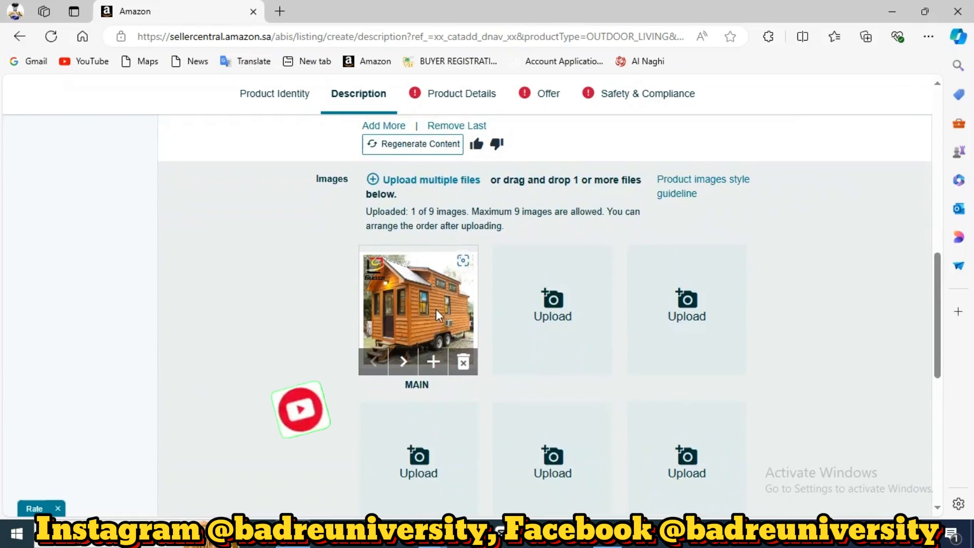
pyautogui.scroll(-4, 437, 309)
pyautogui.scroll(4, 435, 315)
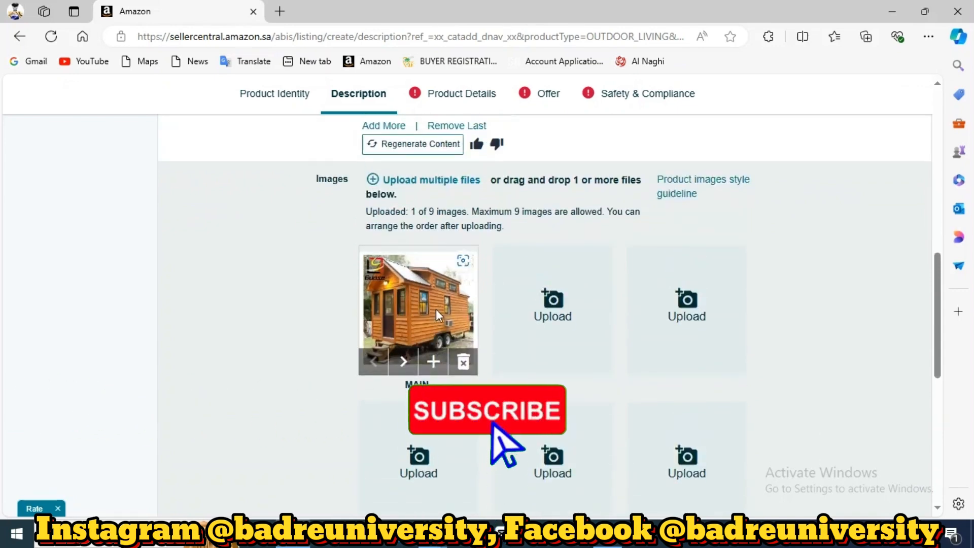
pyautogui.scroll(-4, 437, 311)
# In the Product Details section, set the model number to fahimero123 and the model name to fahimerominihouse
pyautogui.click(474, 99)
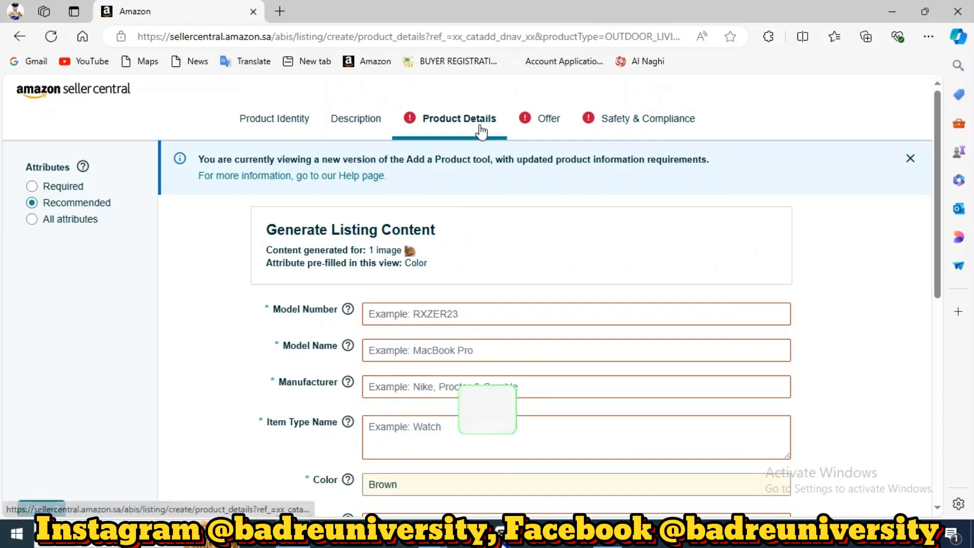
pyautogui.scroll(-3, 482, 137)
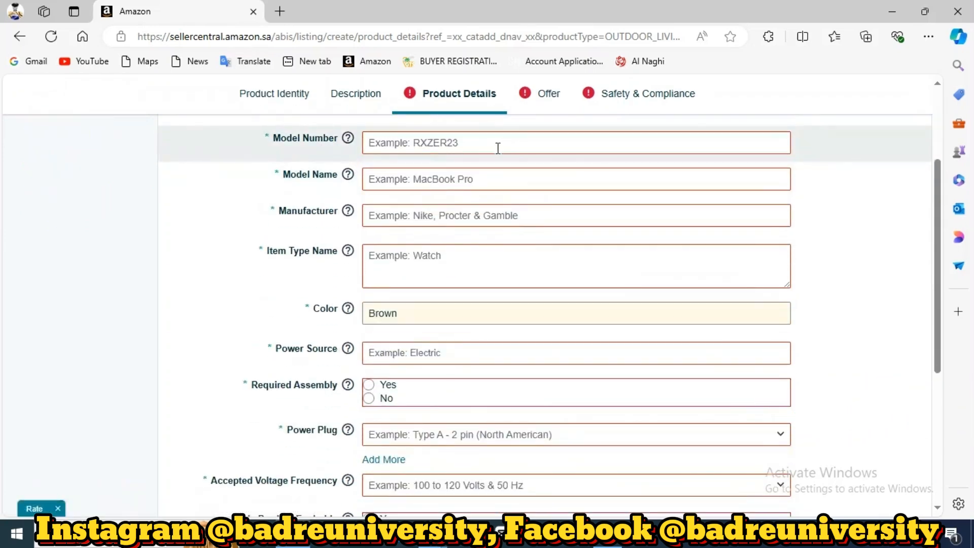
pyautogui.click(501, 147)
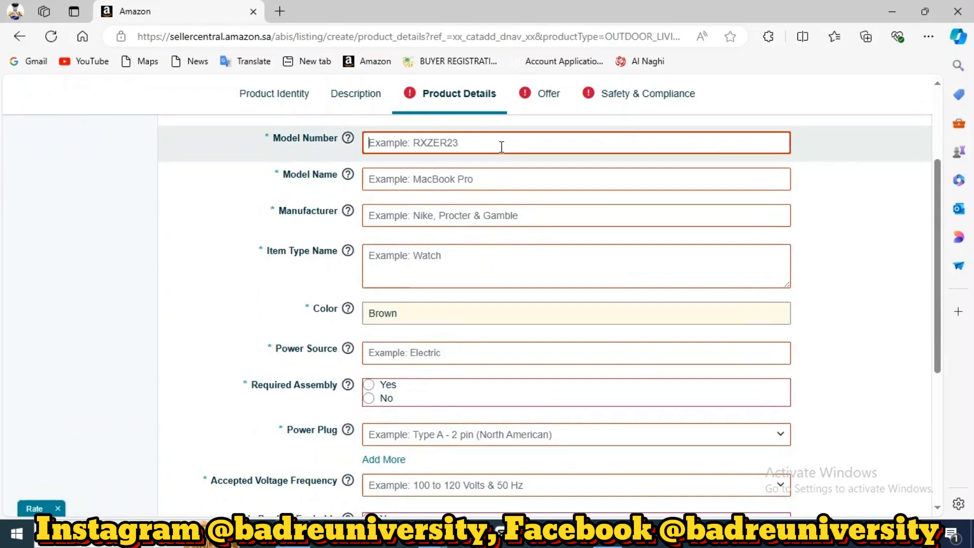
pyautogui.write('fa')
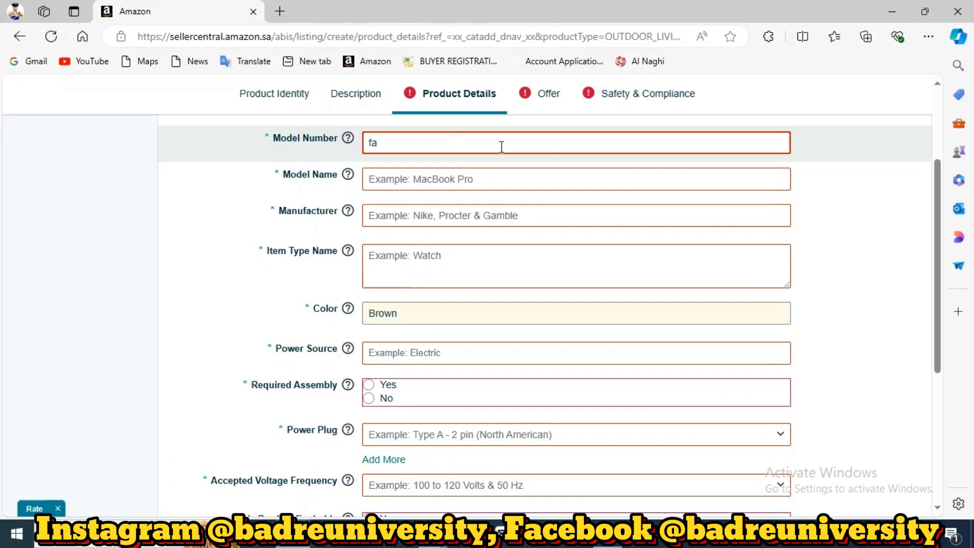
pyautogui.write('himero123')
pyautogui.click(507, 183)
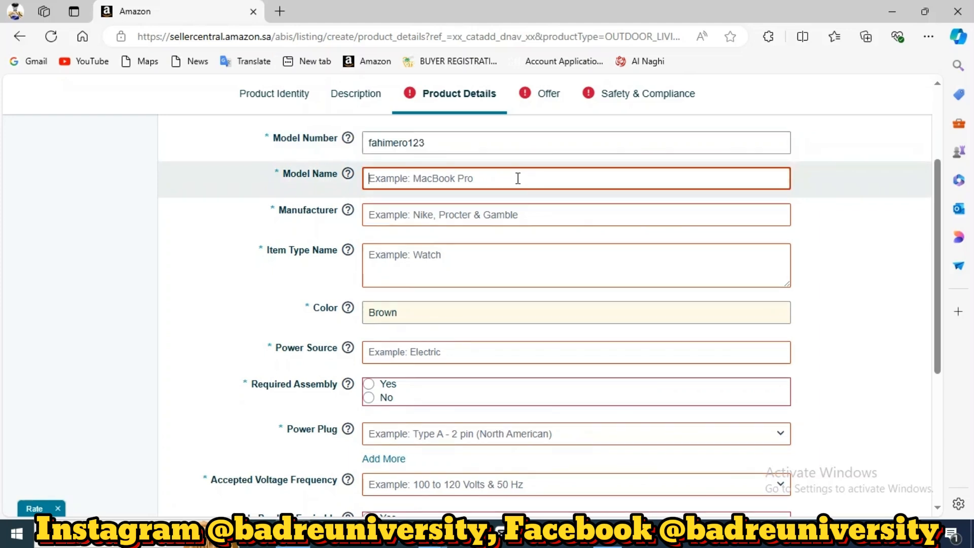
pyautogui.write('fahi')
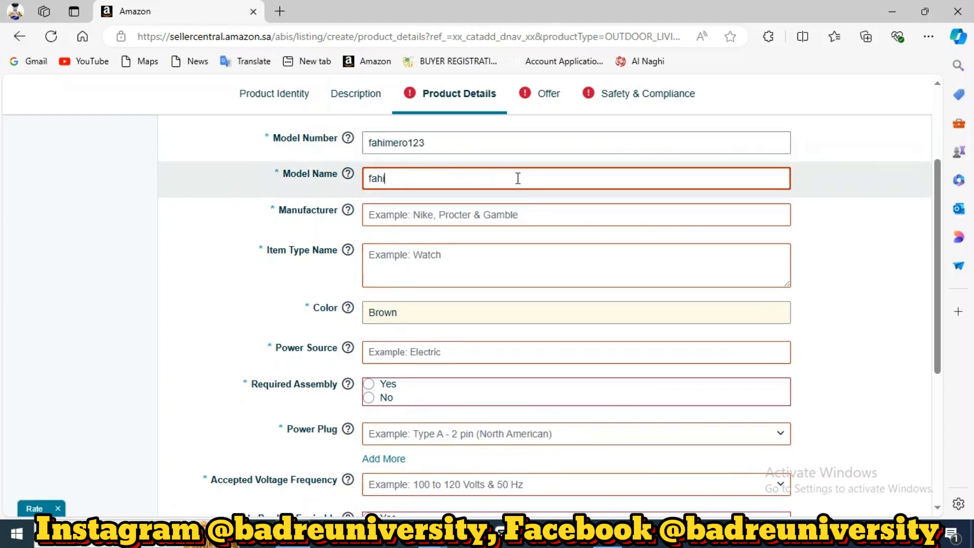
pyautogui.write('merominihouse')
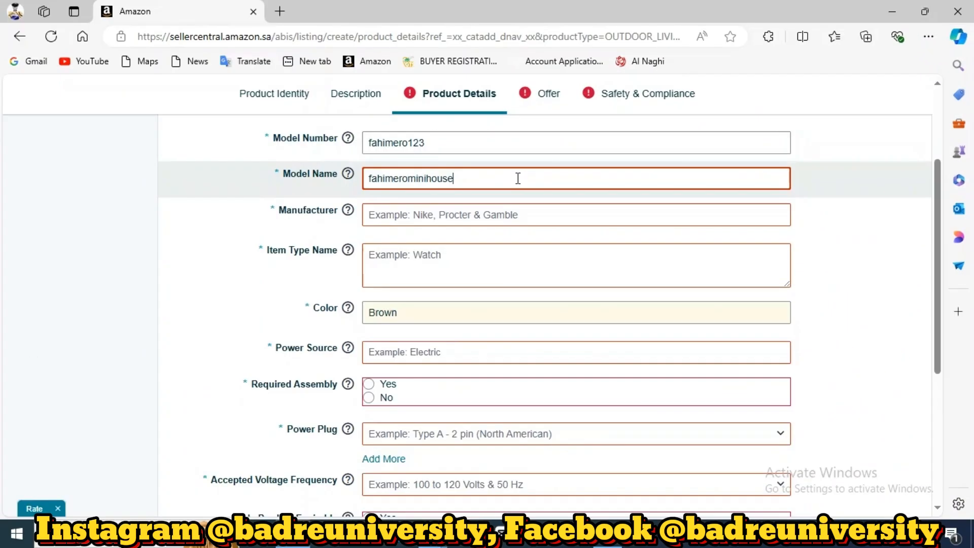
# Enter china as the manufacturer and portable mini house as the item type name
pyautogui.click(528, 216)
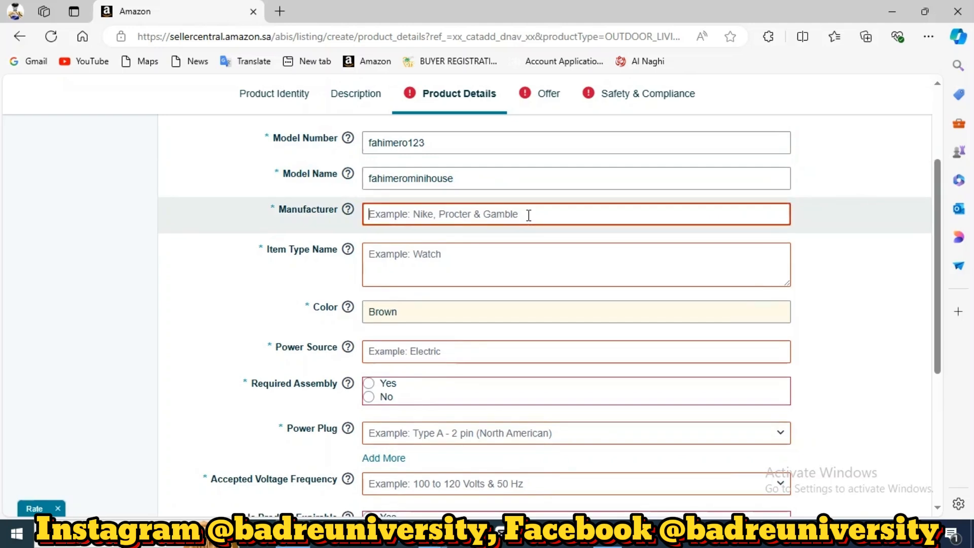
pyautogui.write('china')
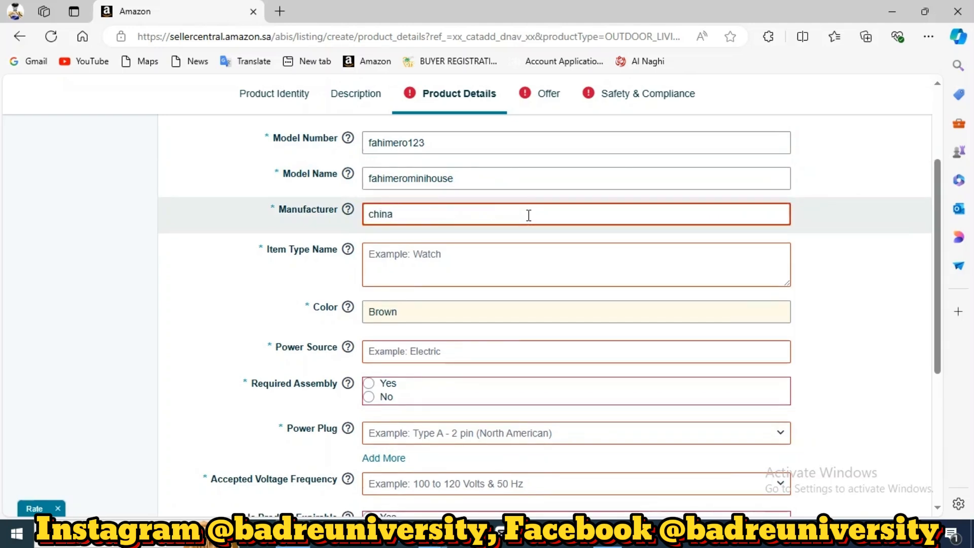
pyautogui.click(542, 257)
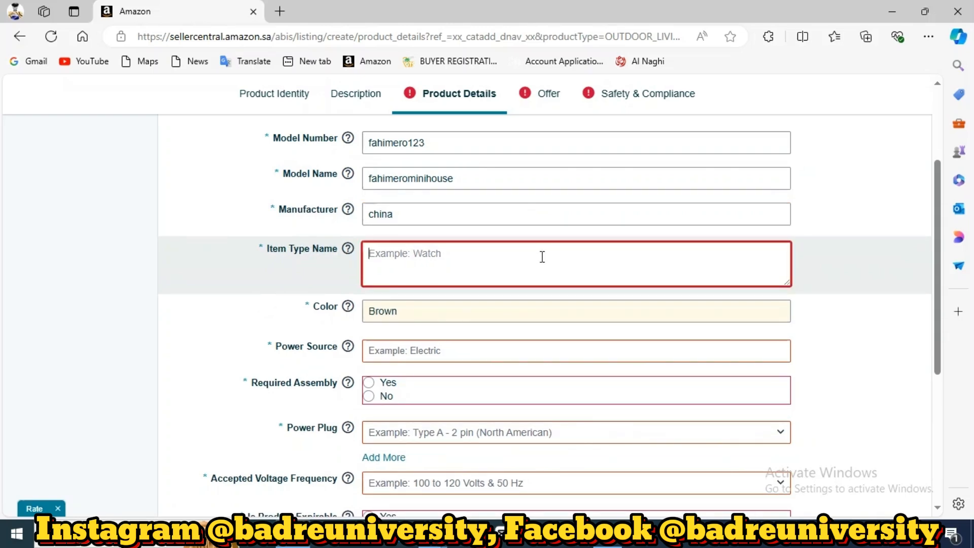
pyautogui.write('portable mini house')
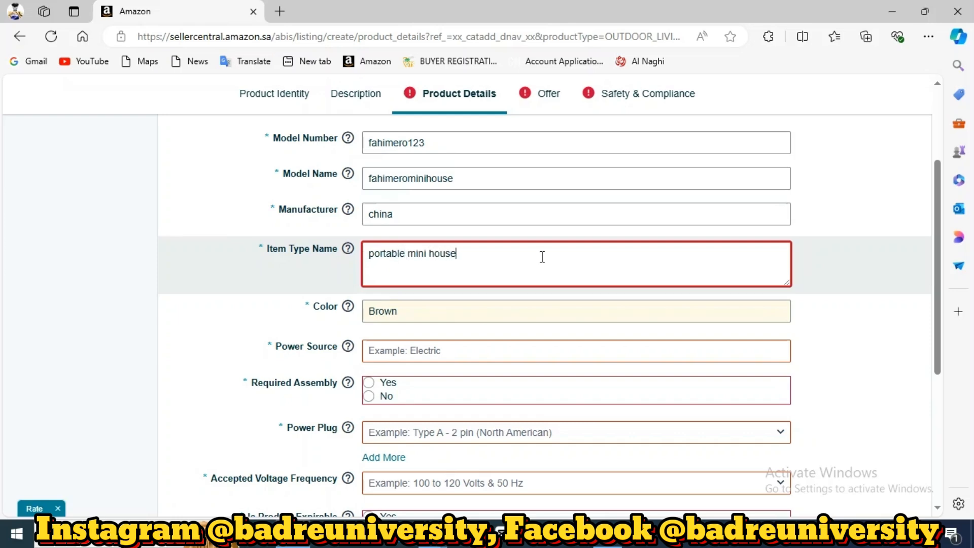
# Set the power source to ac and required assembly to No
pyautogui.scroll(-3, 514, 324)
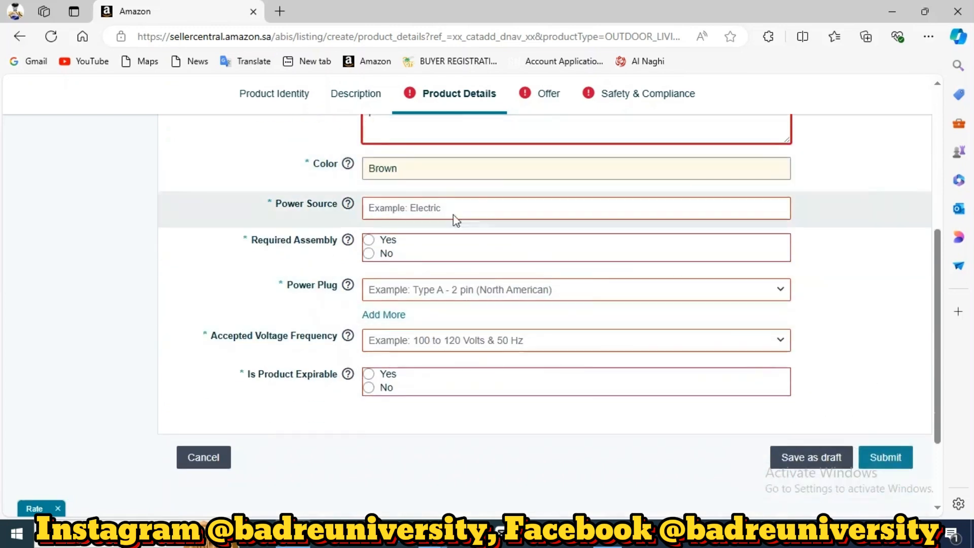
pyautogui.click(460, 173)
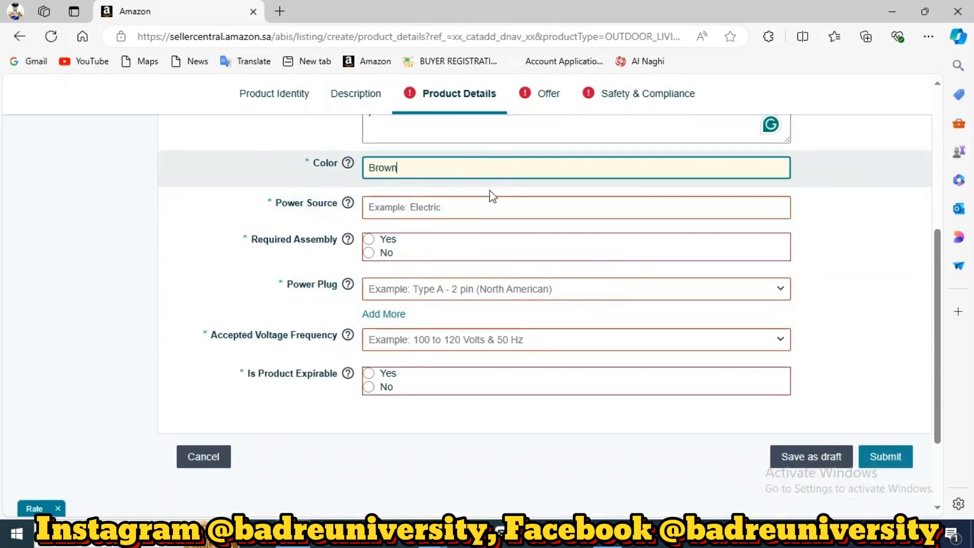
pyautogui.click(472, 212)
pyautogui.click(403, 235)
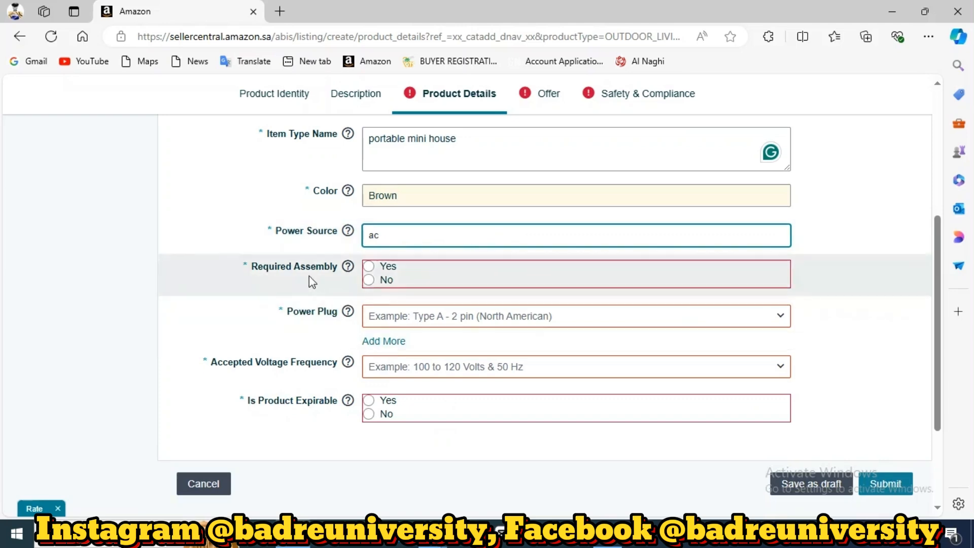
pyautogui.click(371, 281)
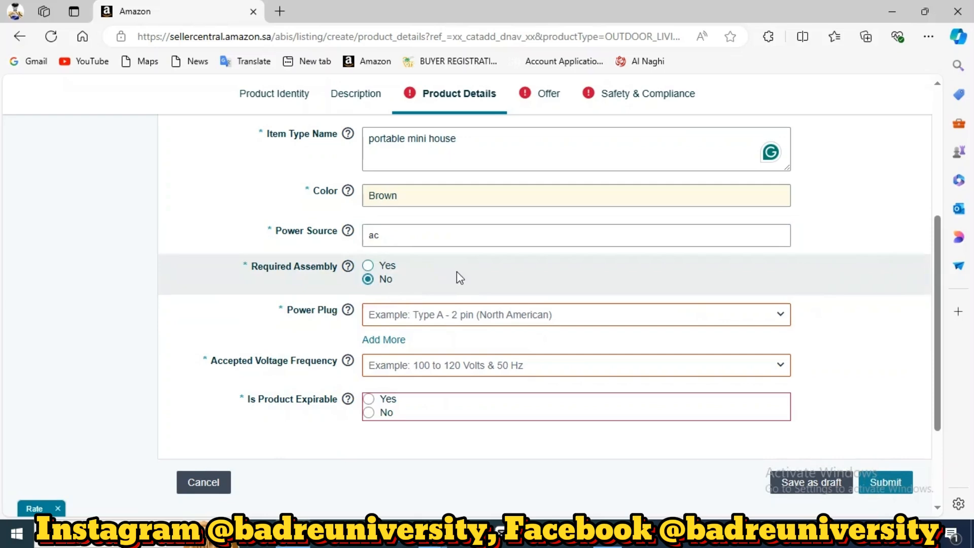
# Set the power plug to Type A - 2 pin (North American)
pyautogui.scroll(-3, 456, 276)
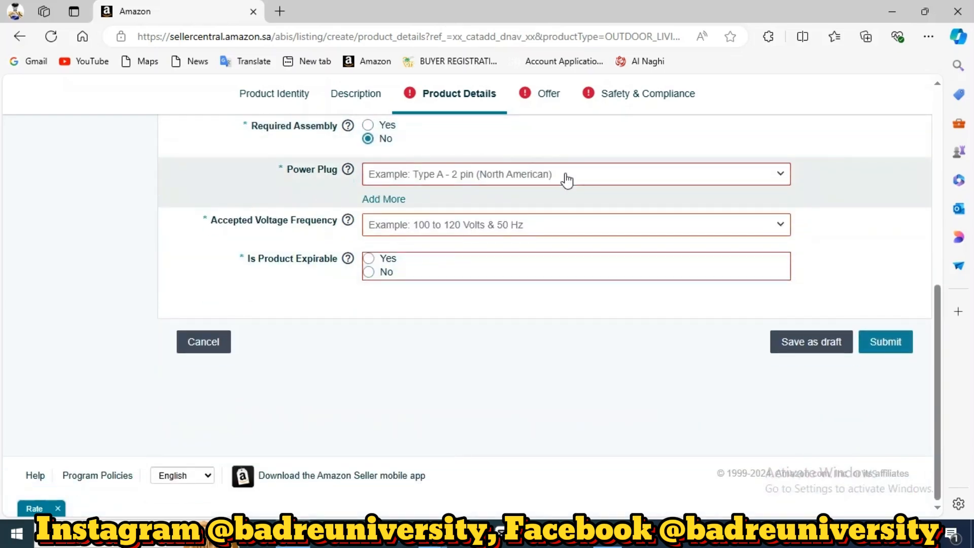
pyautogui.click(567, 180)
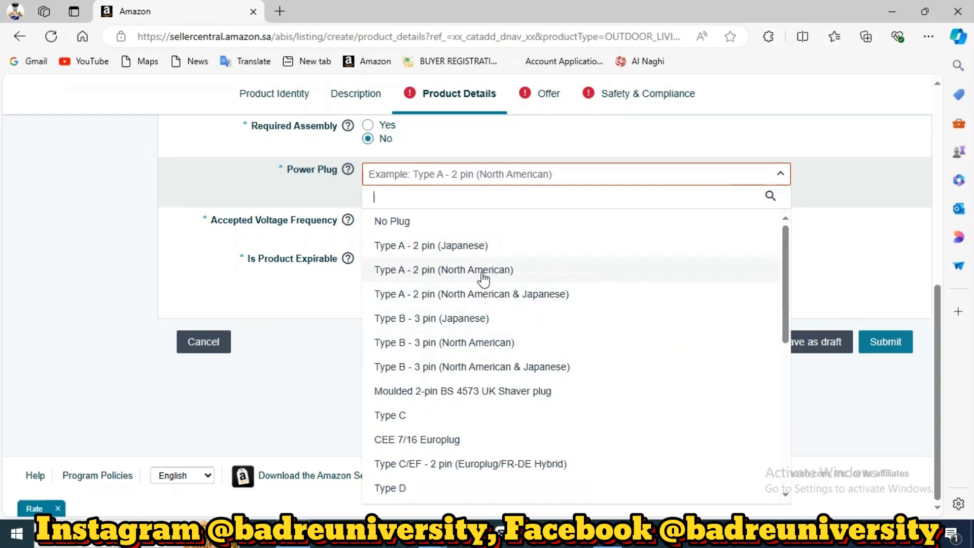
pyautogui.click(393, 278)
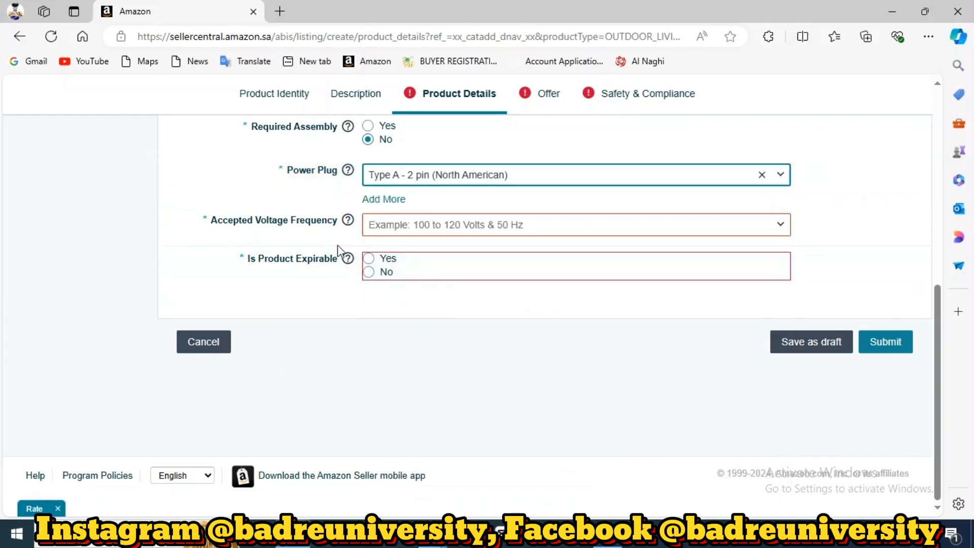
# Set the accepted voltage frequency to 100 to 240 Volts and 50 Hertz and mark the product as not expirable
pyautogui.click(530, 225)
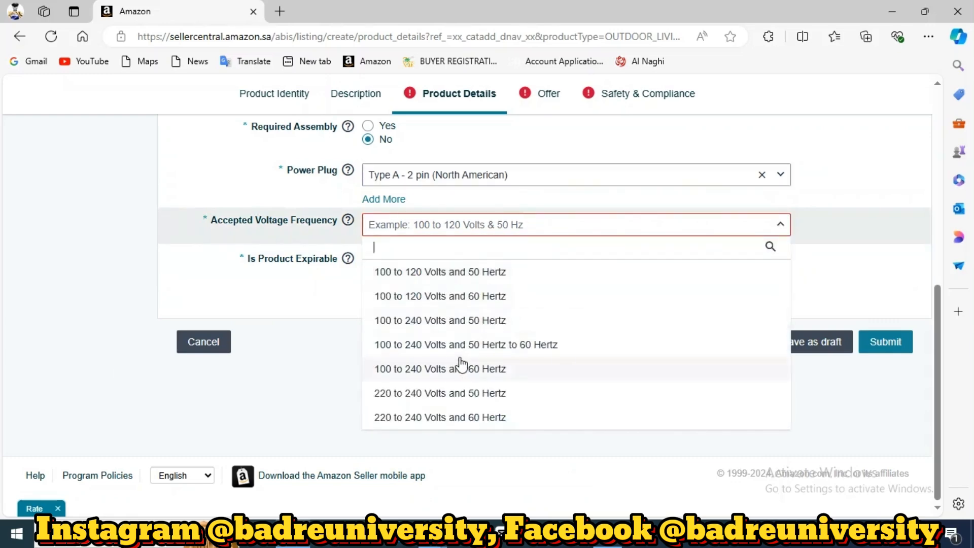
pyautogui.click(457, 321)
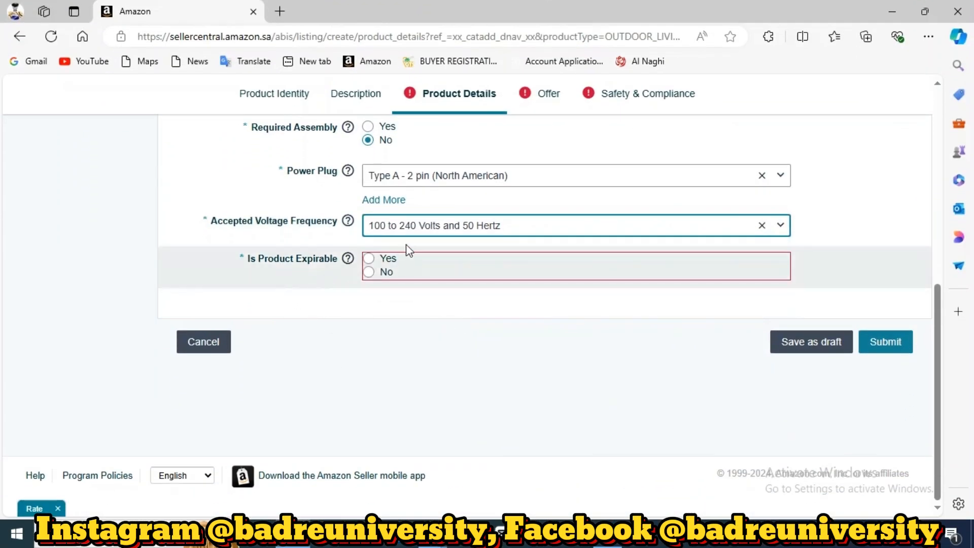
pyautogui.click(369, 272)
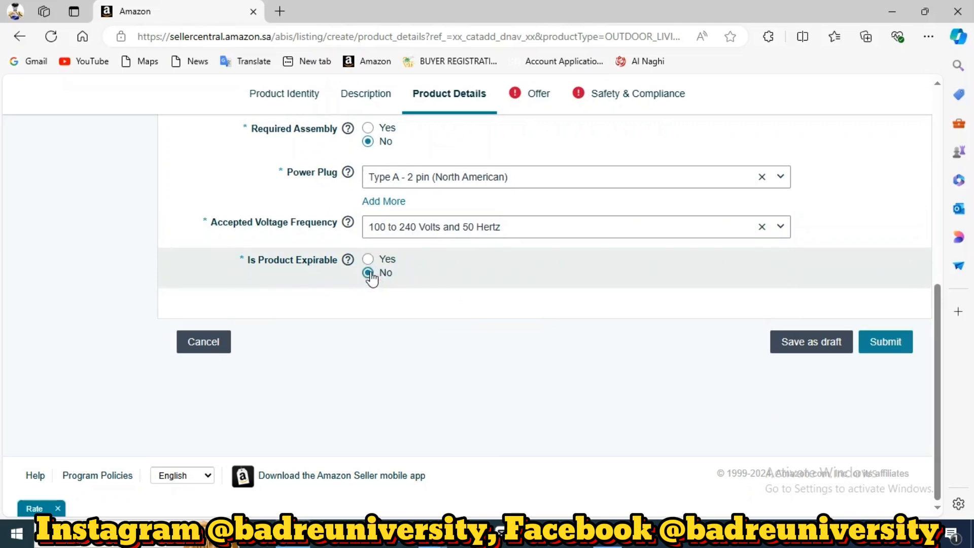
# In the listing's Offer section, set the quantity to 10
pyautogui.click(539, 101)
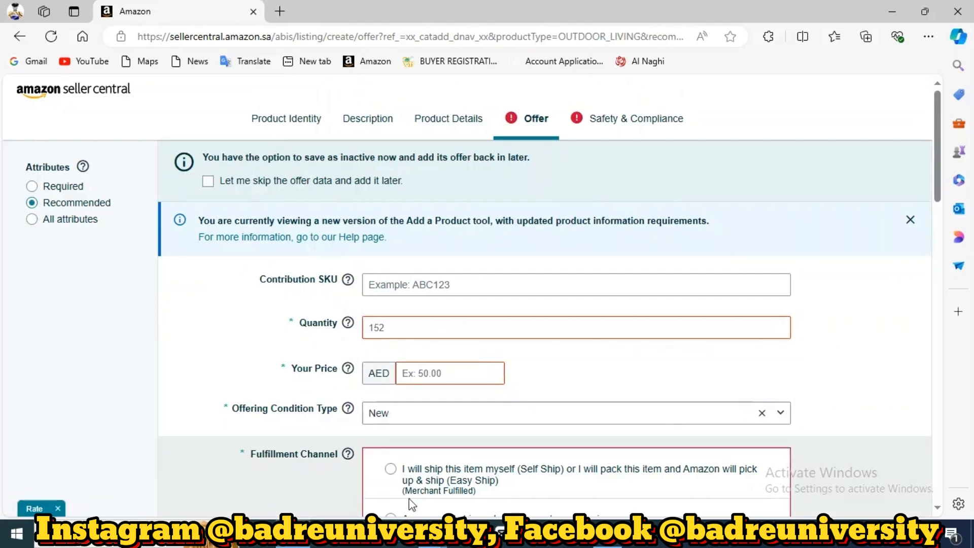
pyautogui.click(505, 330)
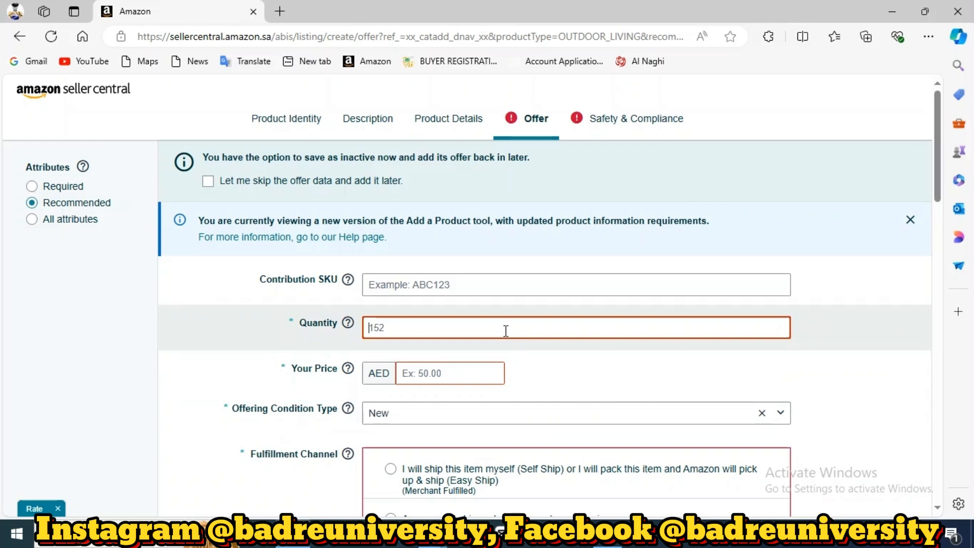
pyautogui.write('10')
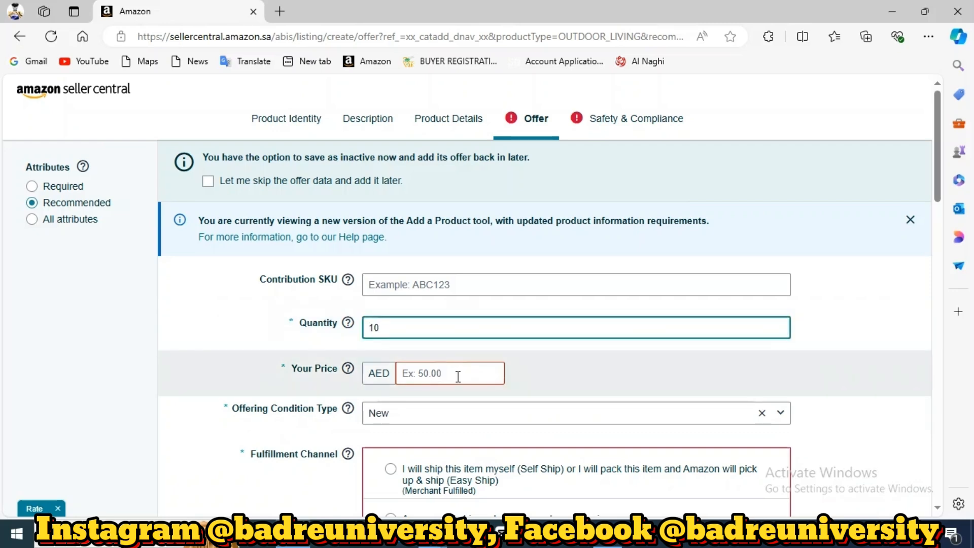
pyautogui.click(458, 377)
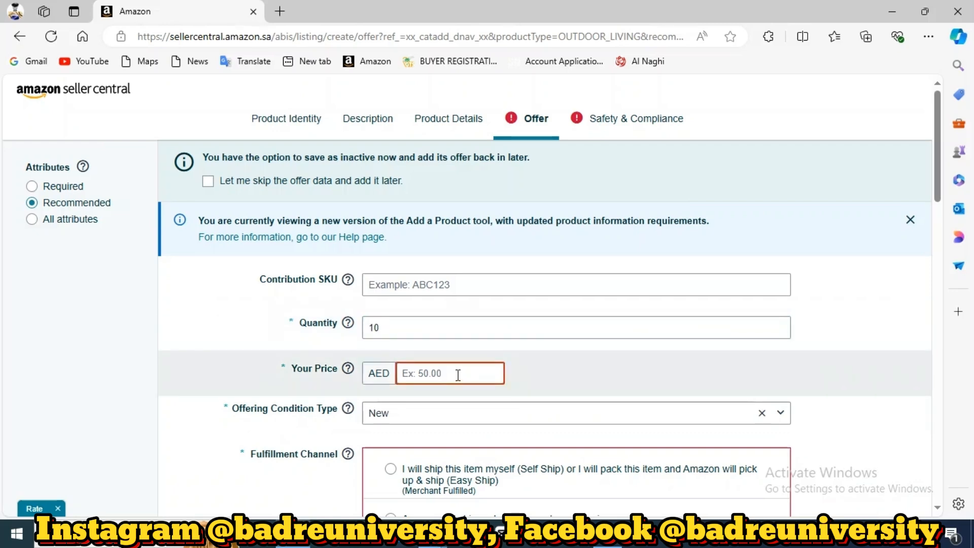
# Switch to the Alibaba product page in Chrome and check the tiny house's price tiers, size and shipping information
pyautogui.click(434, 537)
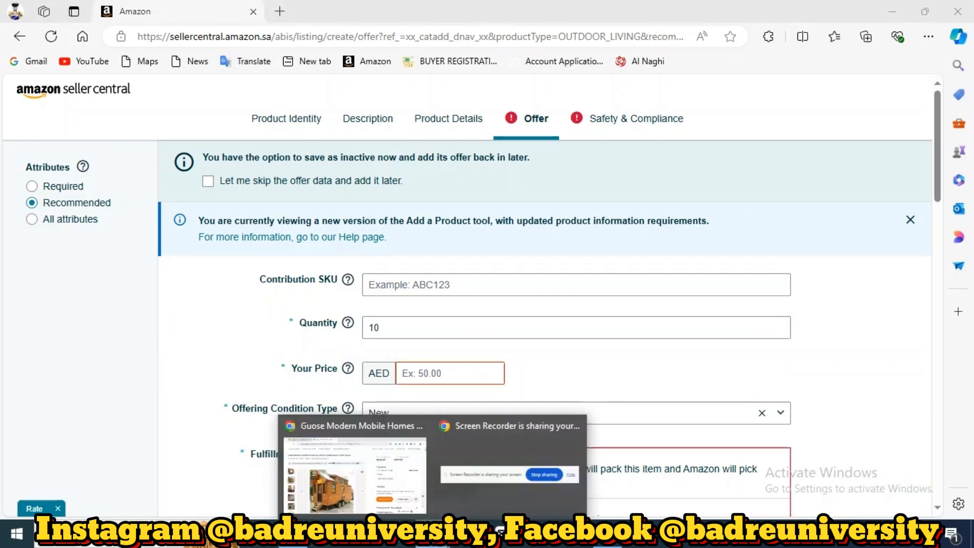
pyautogui.click(388, 469)
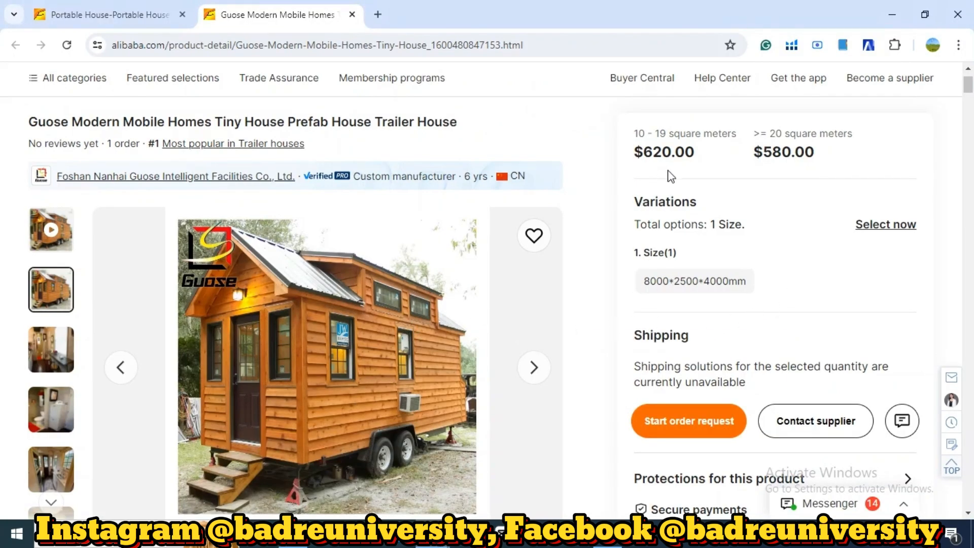
pyautogui.scroll(-3, 662, 297)
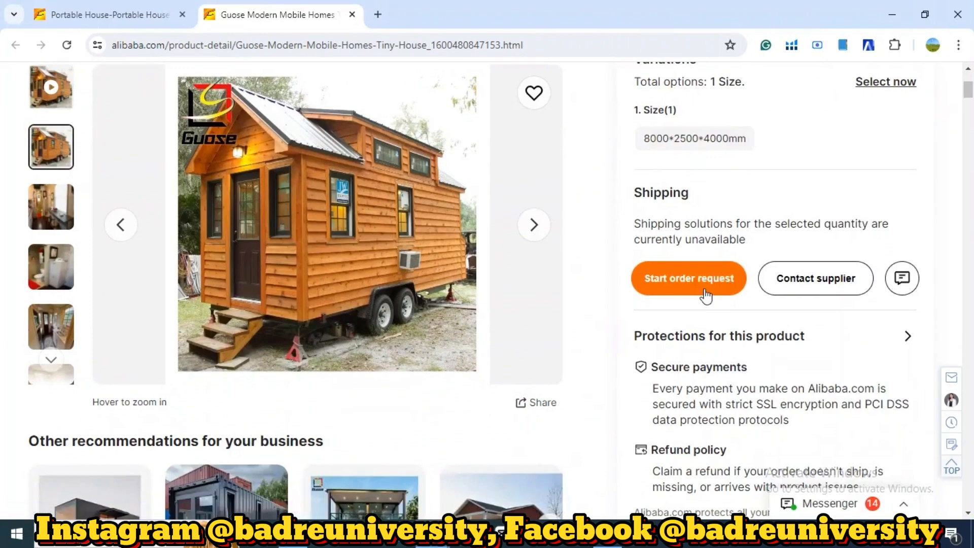
pyautogui.scroll(-3, 704, 295)
pyautogui.scroll(6, 703, 292)
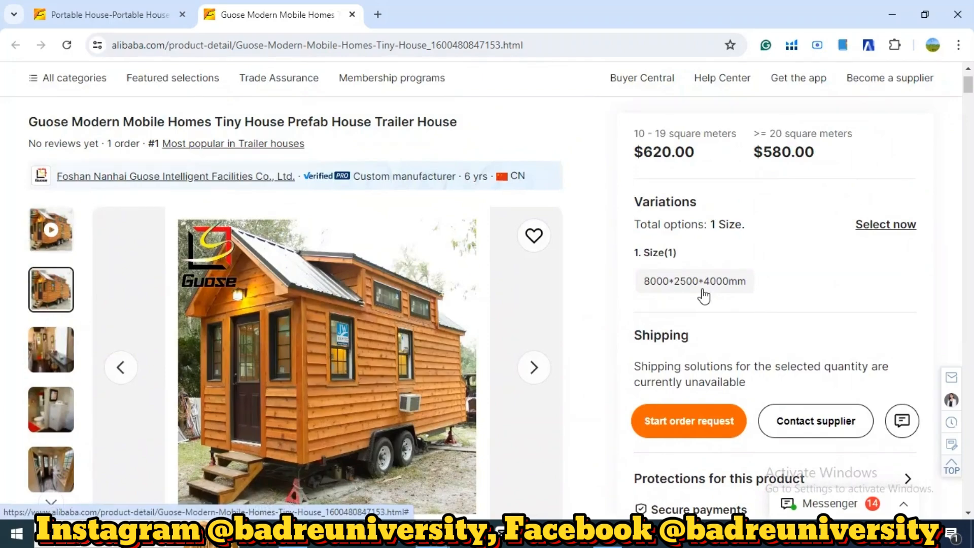
pyautogui.scroll(-8, 702, 296)
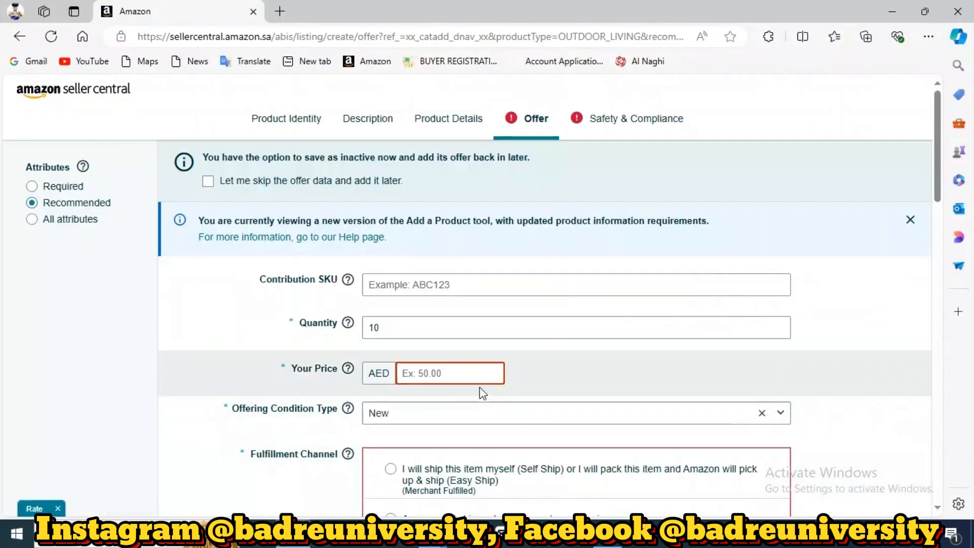
# Back in the Seller Central offer, set the price to AED 60000 and choose the Merchant Fulfilled (Self Ship or Easy Ship) fulfillment channel
pyautogui.click(476, 378)
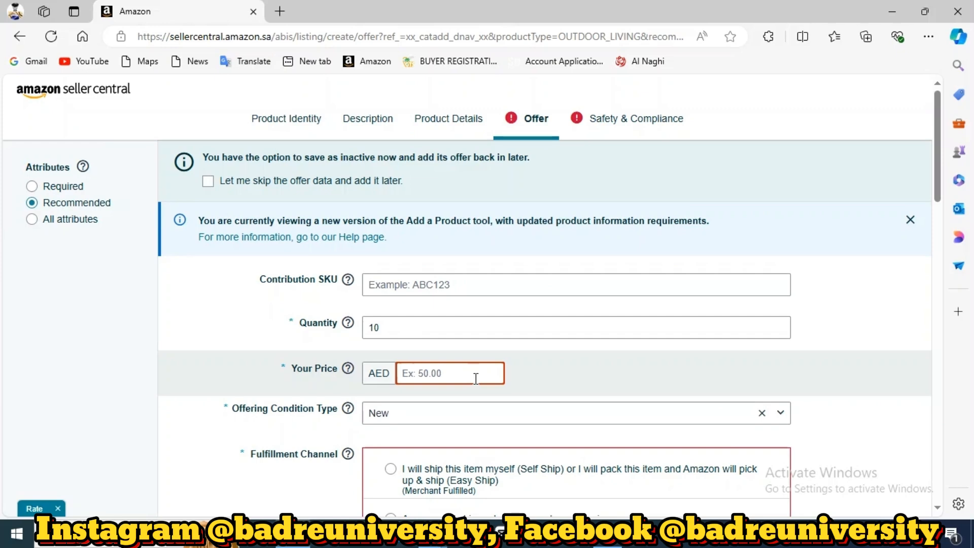
pyautogui.write('60000')
pyautogui.scroll(-2, 476, 378)
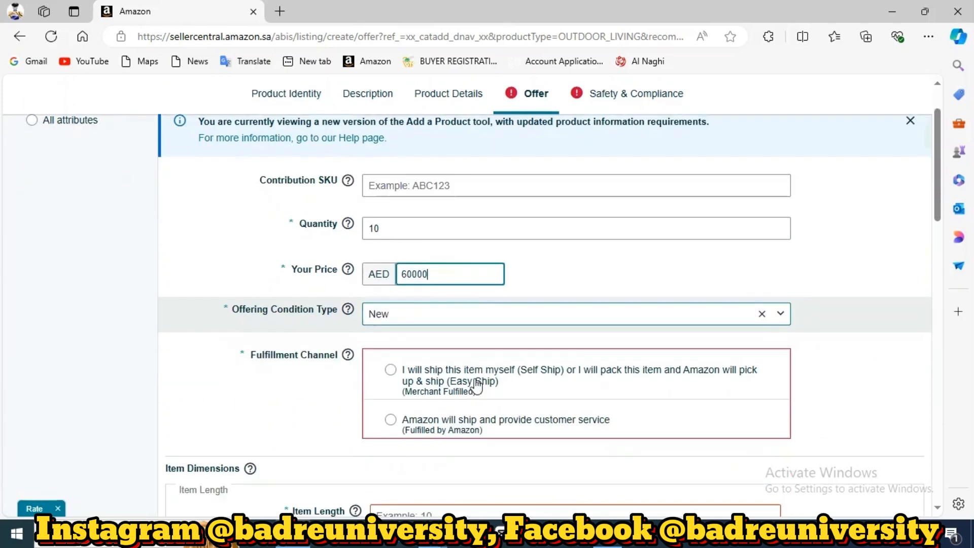
pyautogui.scroll(-3, 627, 333)
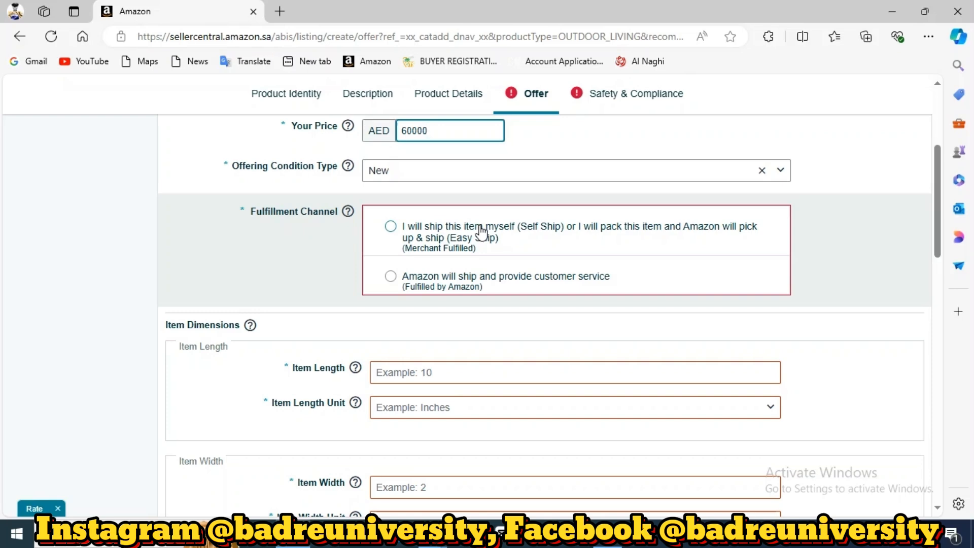
pyautogui.click(391, 226)
# Set the item length to 150 with Inches as its unit
pyautogui.scroll(-2, 487, 249)
pyautogui.click(492, 265)
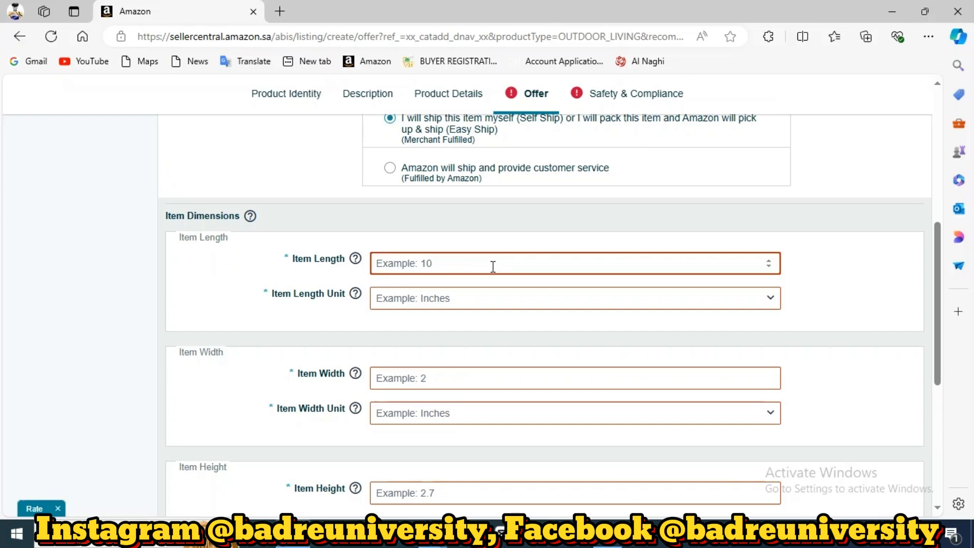
pyautogui.write('150')
pyautogui.click(492, 299)
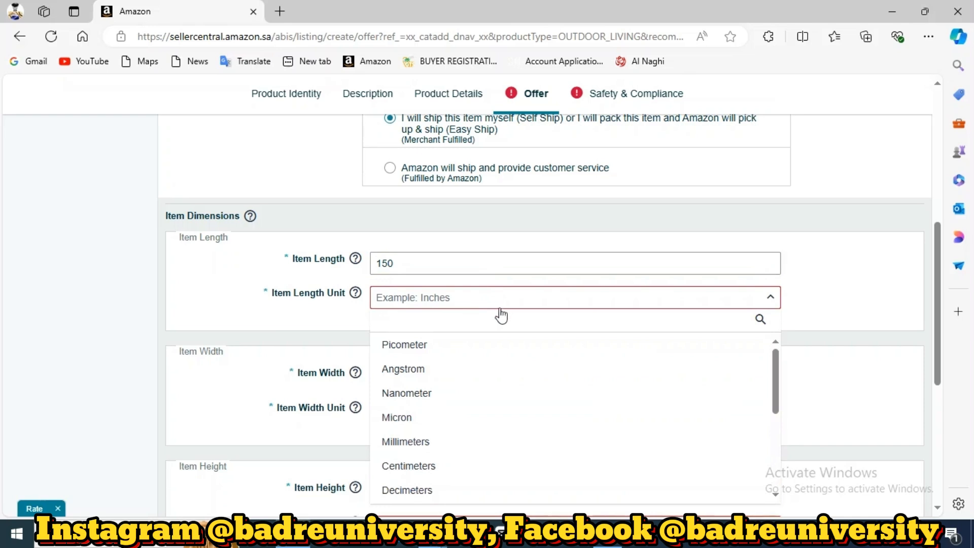
pyautogui.scroll(-2, 477, 431)
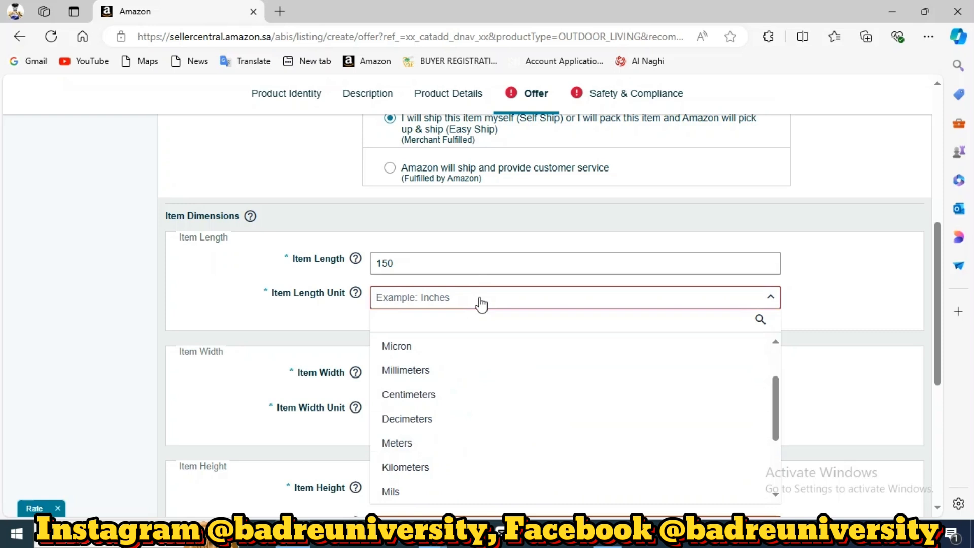
pyautogui.write('inches')
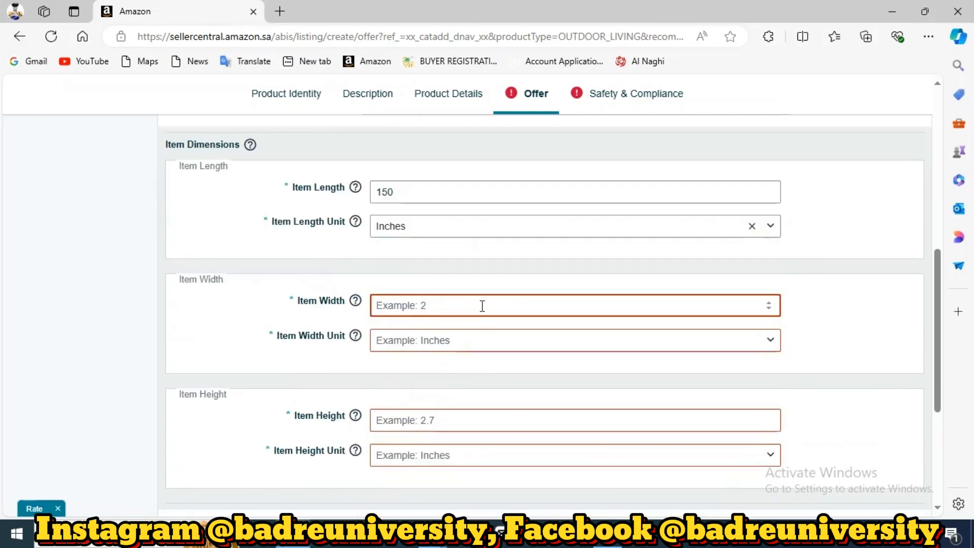
# Set the item width to 50 Inches and the item height to 70 Inches
pyautogui.write('50')
pyautogui.click(483, 345)
pyautogui.write('inches')
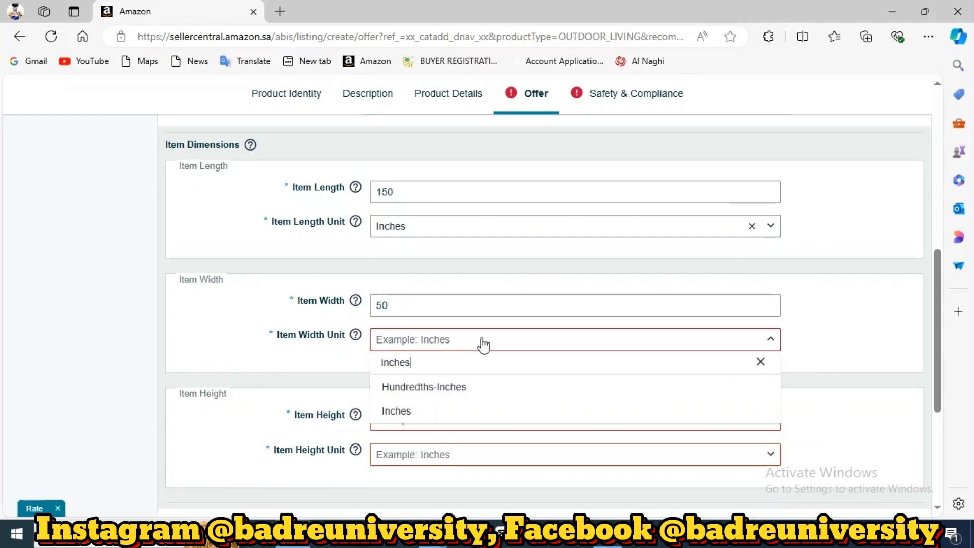
pyautogui.click(459, 411)
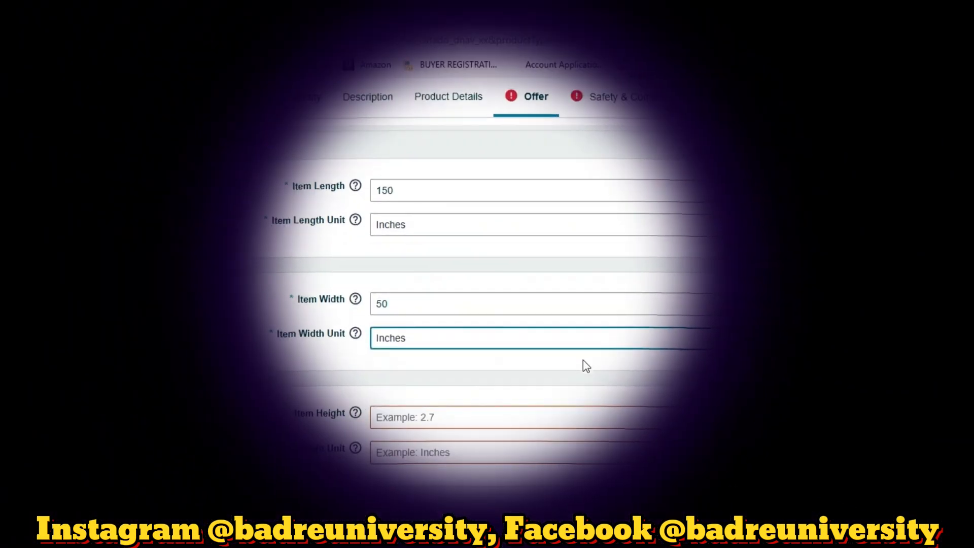
pyautogui.scroll(-1, 583, 357)
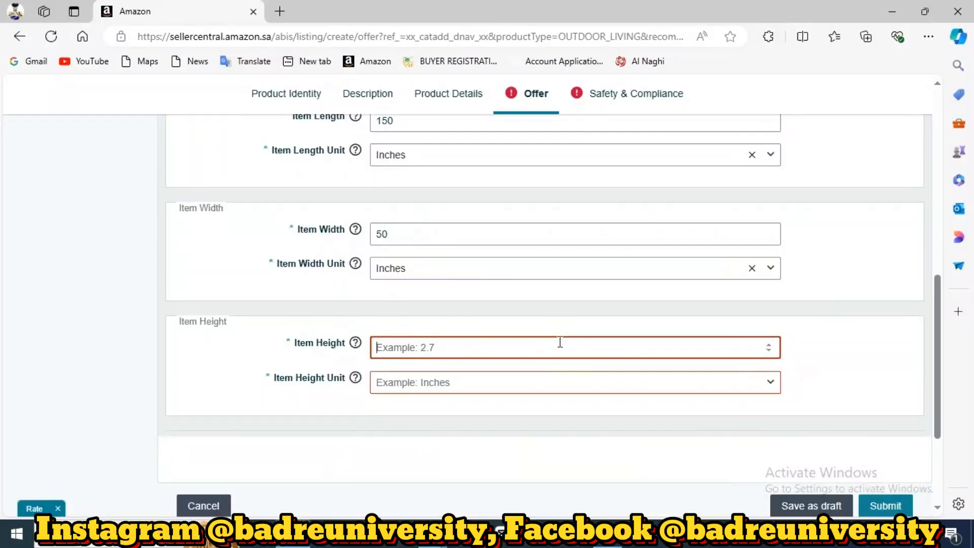
pyautogui.write('70')
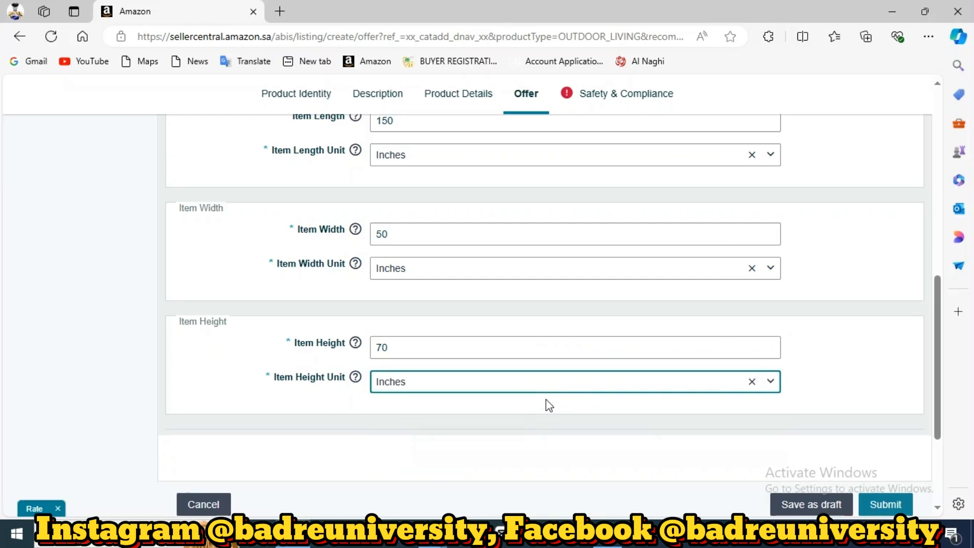
# In the Safety & Compliance section, set the country/region of origin to China
pyautogui.click(653, 99)
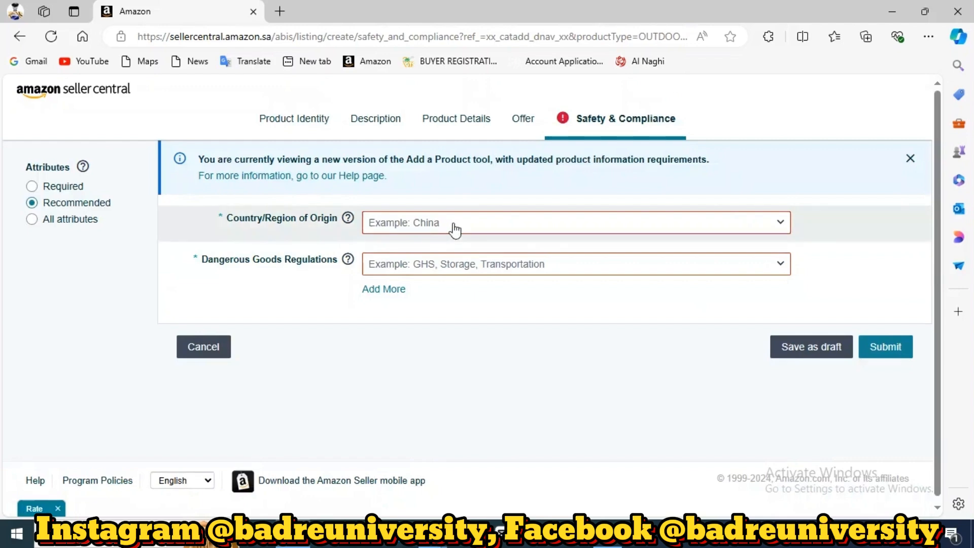
pyautogui.click(470, 223)
pyautogui.write('china')
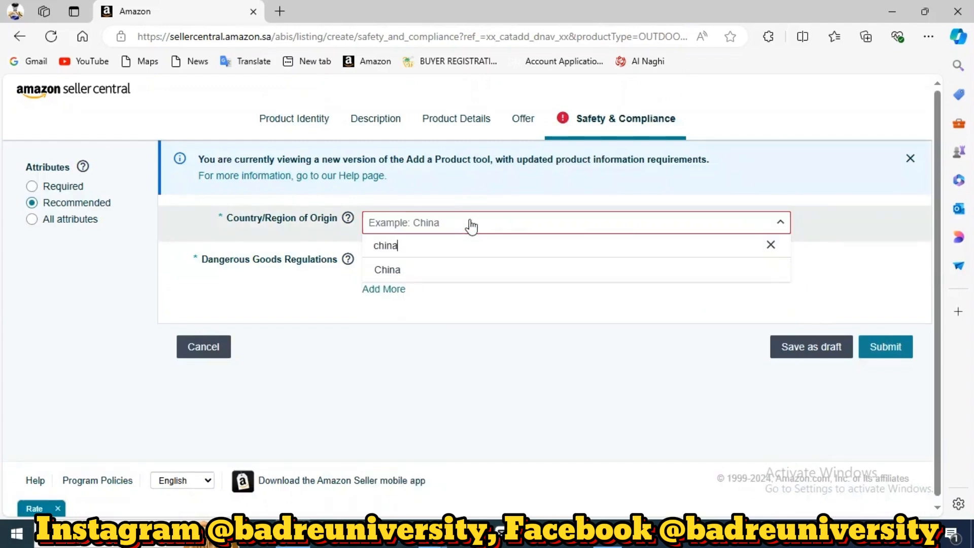
pyautogui.press('Return')
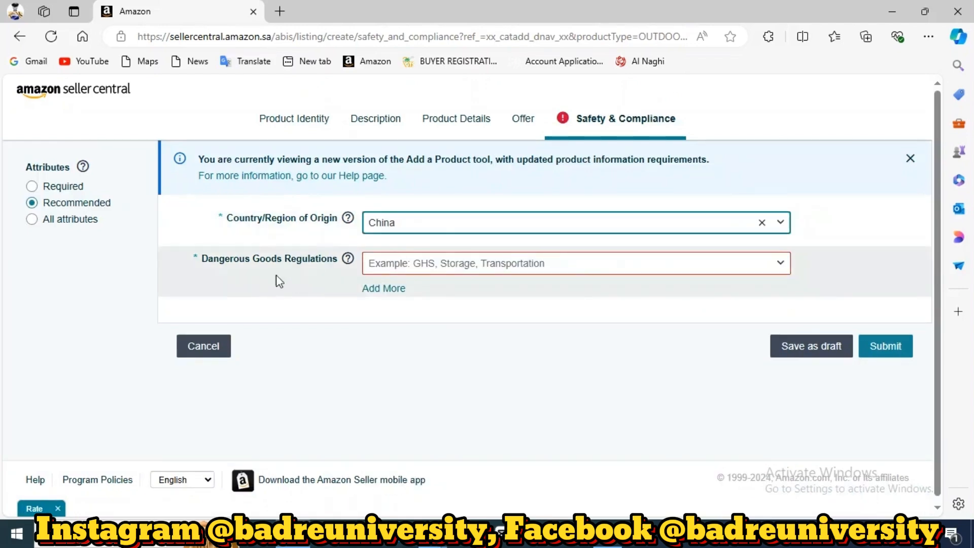
# Set the dangerous goods regulations to Not Applicable and submit the listing
pyautogui.click(565, 265)
pyautogui.click(564, 264)
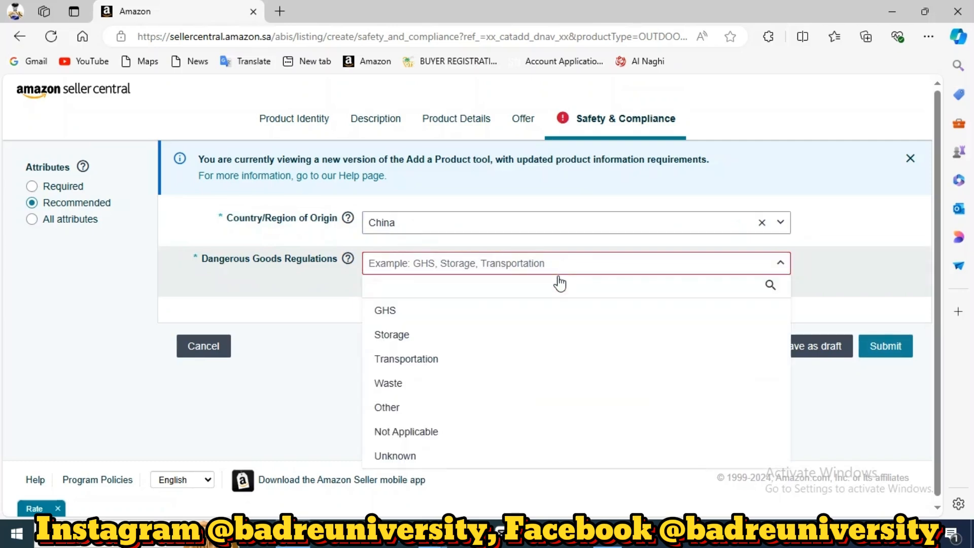
pyautogui.click(430, 432)
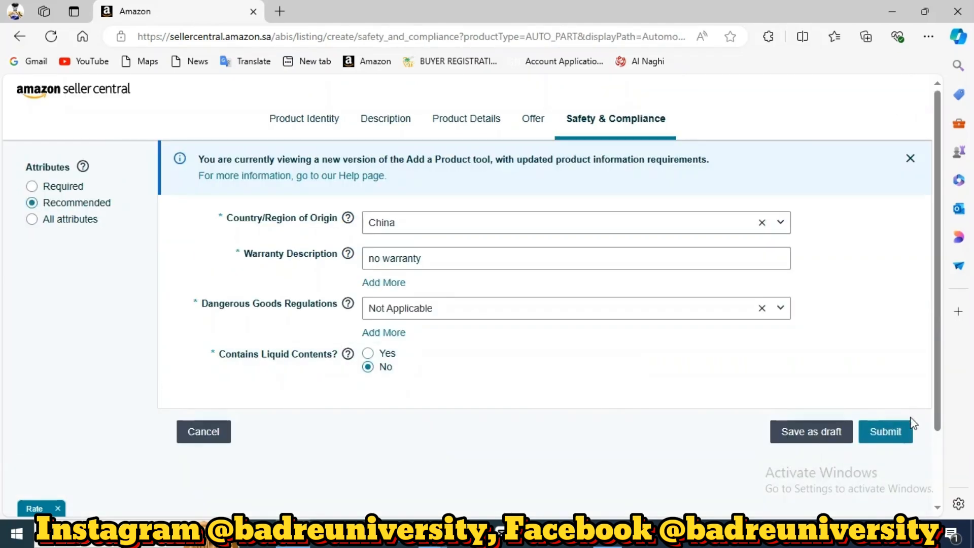
pyautogui.click(896, 434)
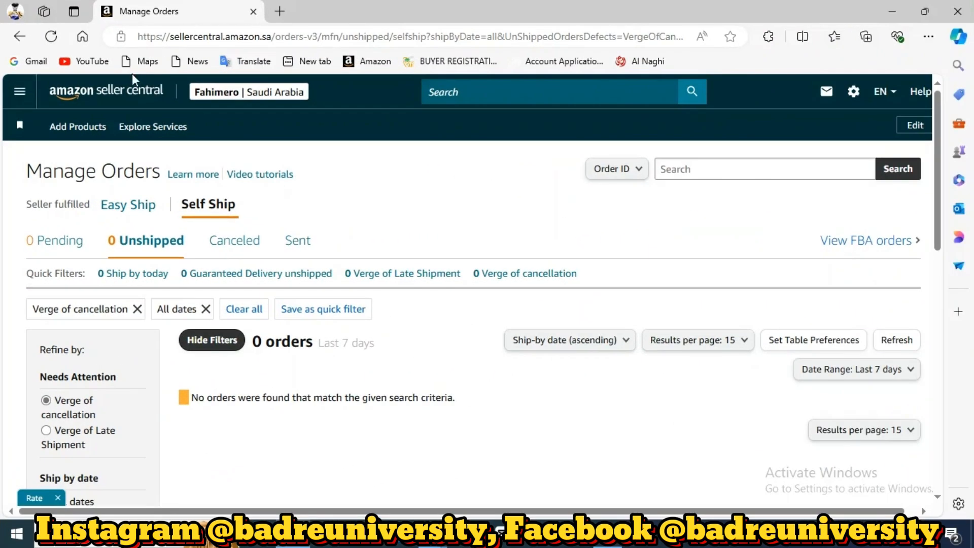
# Return to the Seller Central home page and go from the Open Orders breakdown to the list of open orders
pyautogui.click(126, 94)
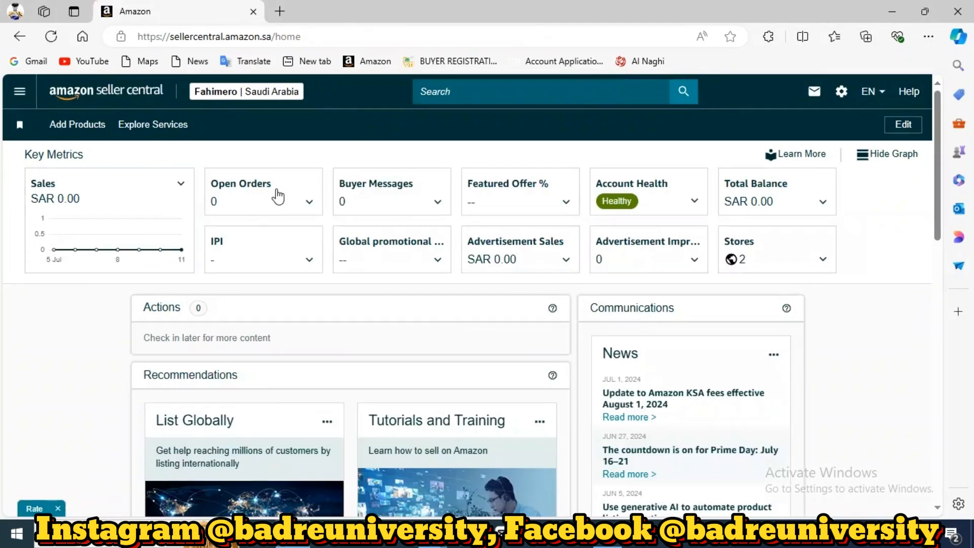
pyautogui.click(304, 197)
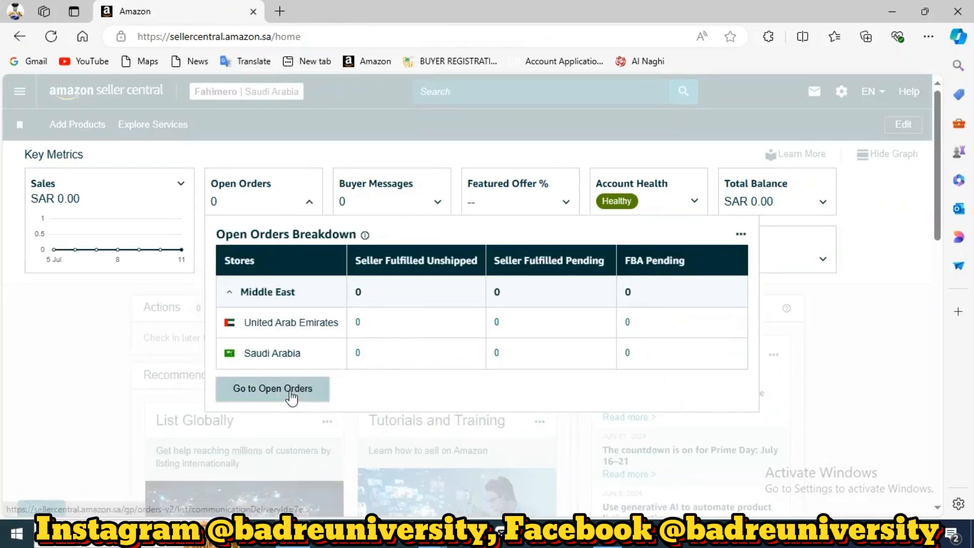
pyautogui.click(272, 388)
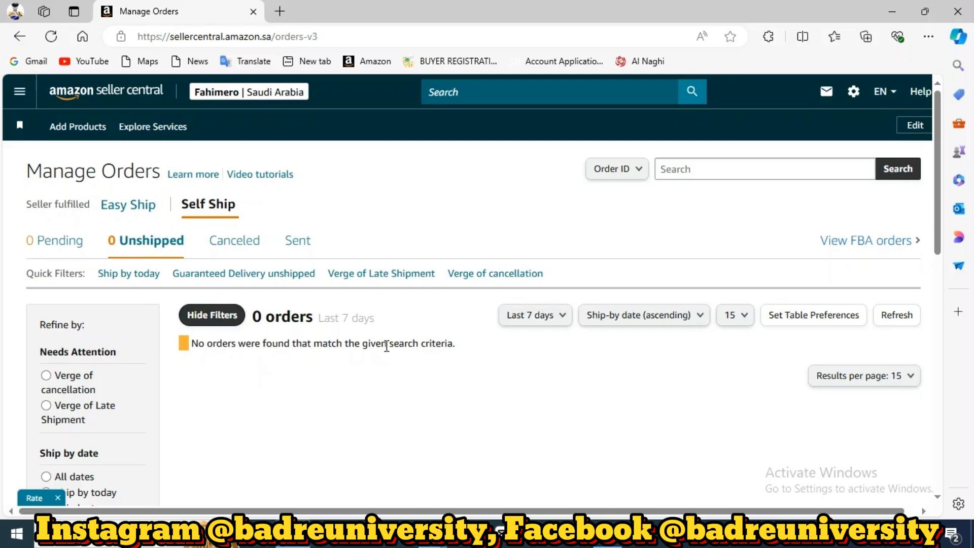
# Check the self-ship orders in the unshipped and canceled lists, and examine the available shipment status, payment and delivery filters
pyautogui.scroll(-1, 385, 346)
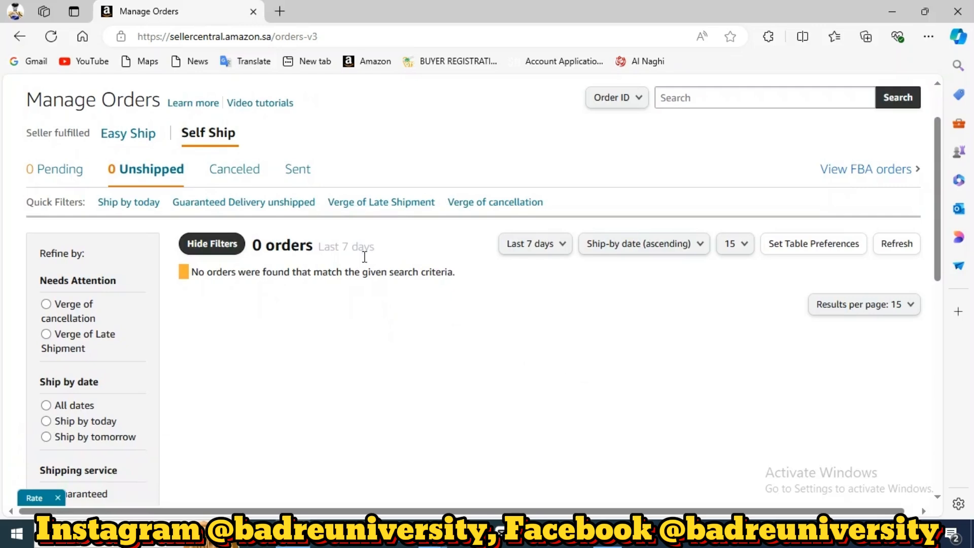
pyautogui.click(235, 170)
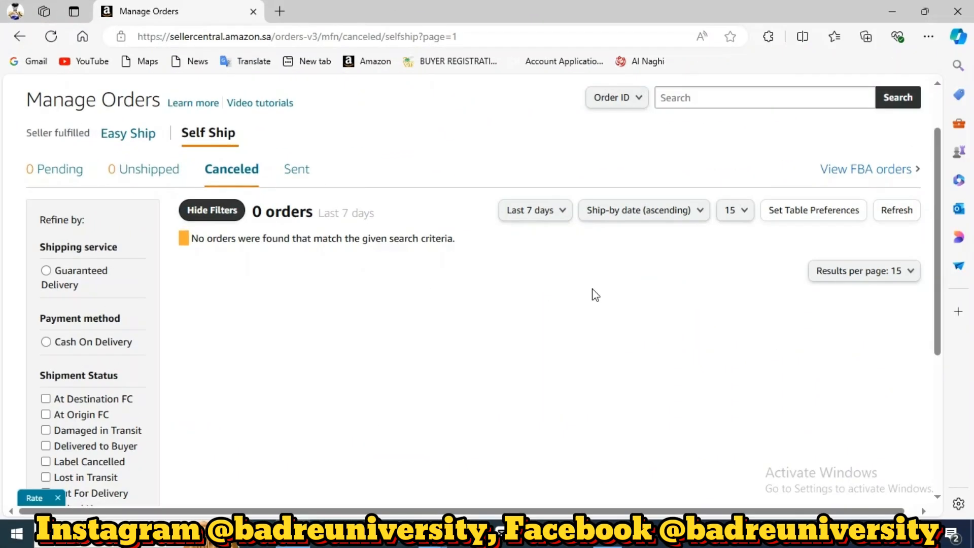
pyautogui.scroll(-1, 595, 294)
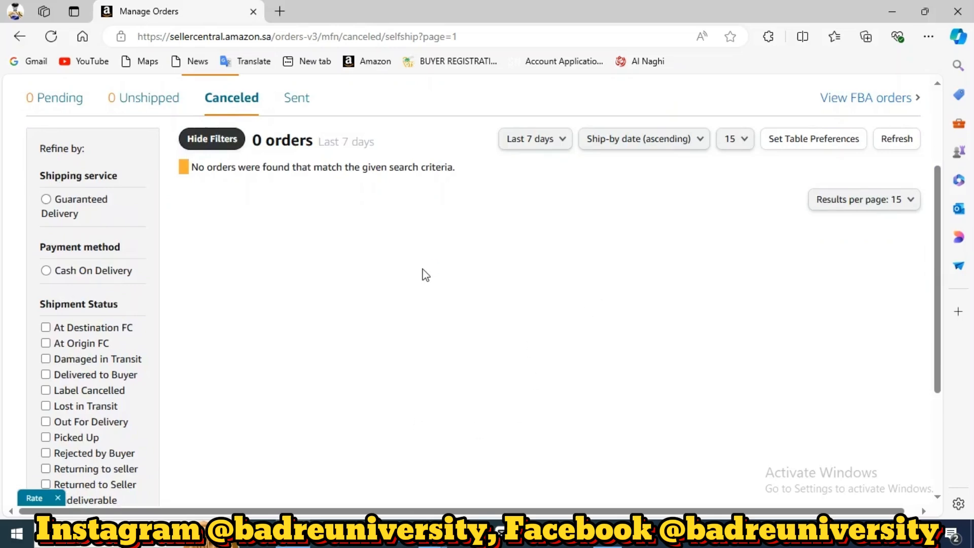
pyautogui.scroll(2, 425, 274)
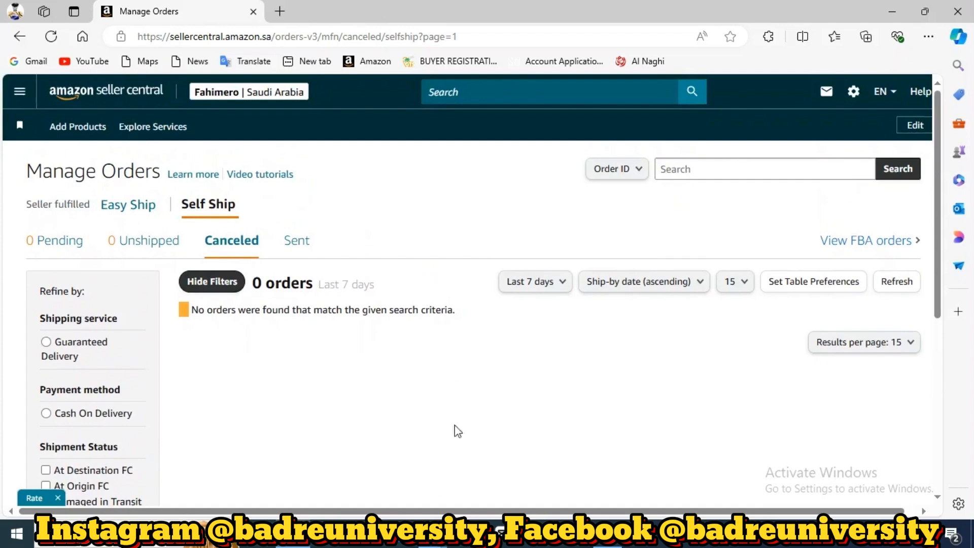
pyautogui.scroll(-2, 365, 398)
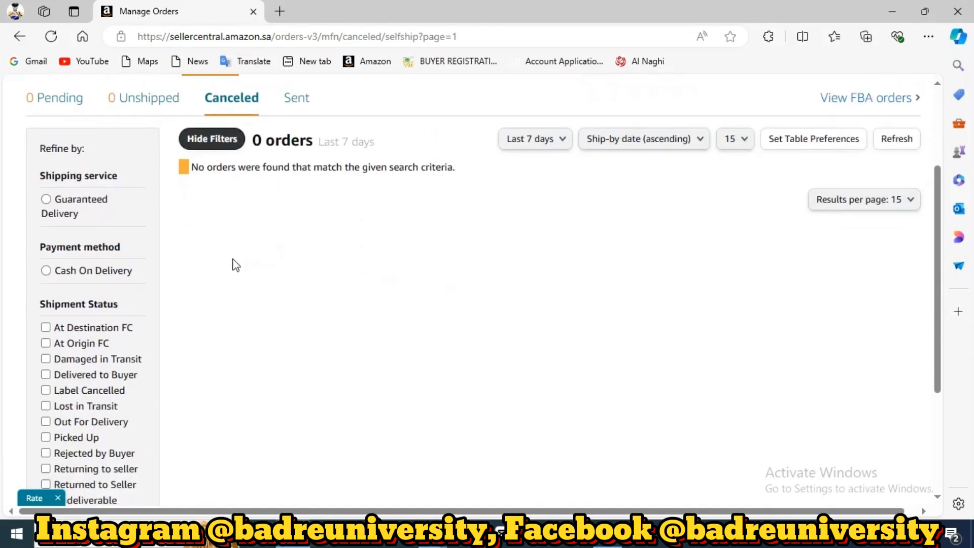
pyautogui.scroll(-3, 229, 354)
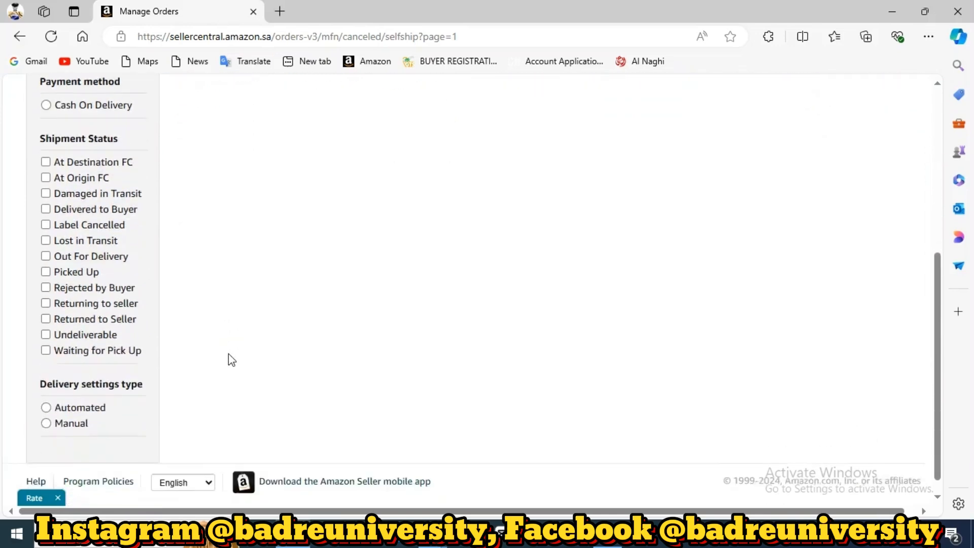
pyautogui.scroll(2, 229, 354)
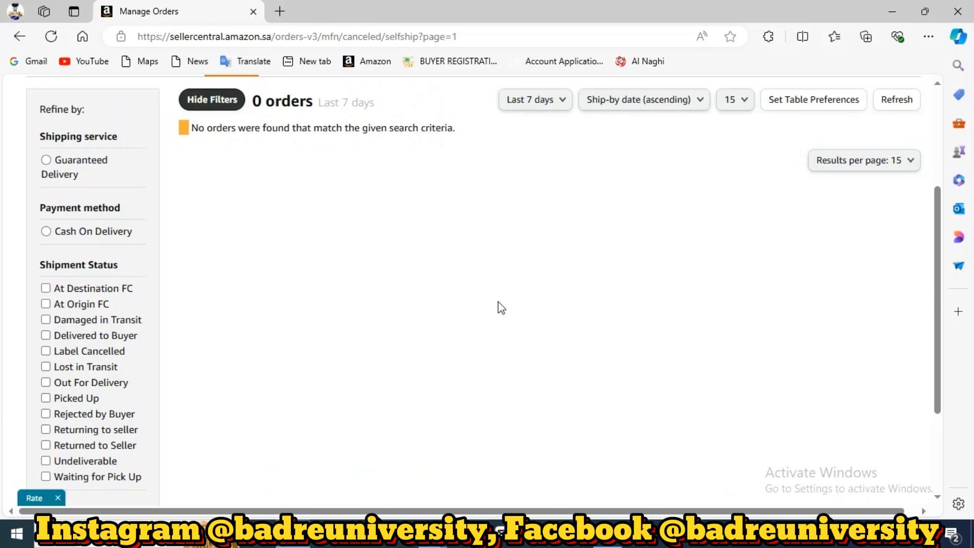
pyautogui.scroll(3, 498, 301)
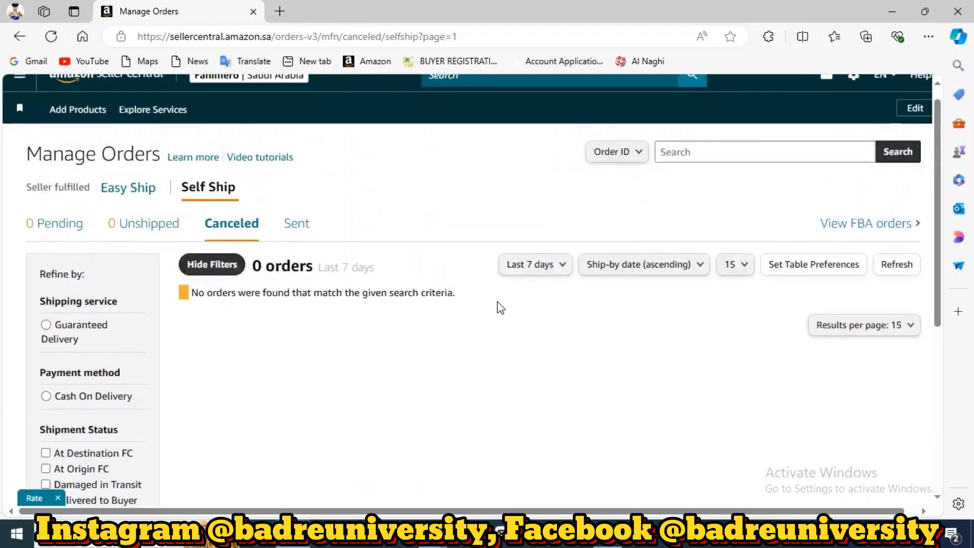
pyautogui.scroll(-2, 497, 301)
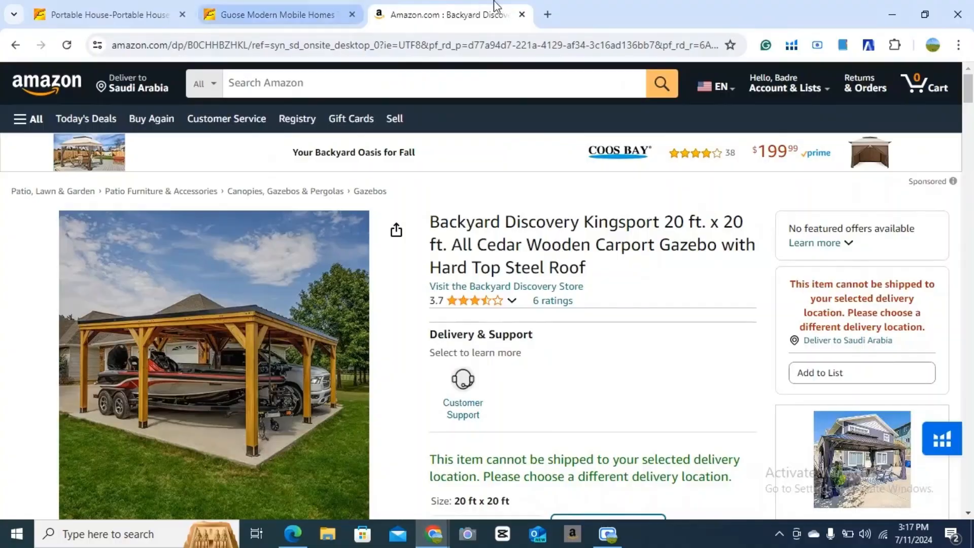
# Open the Public Storage website, publicstorage.com, in a new Chrome tab
pyautogui.click(548, 15)
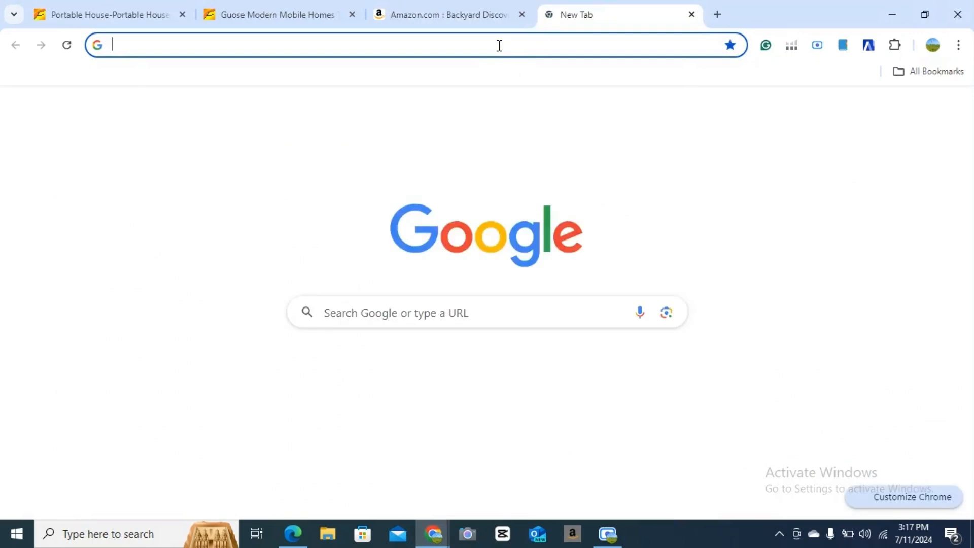
pyautogui.click(498, 44)
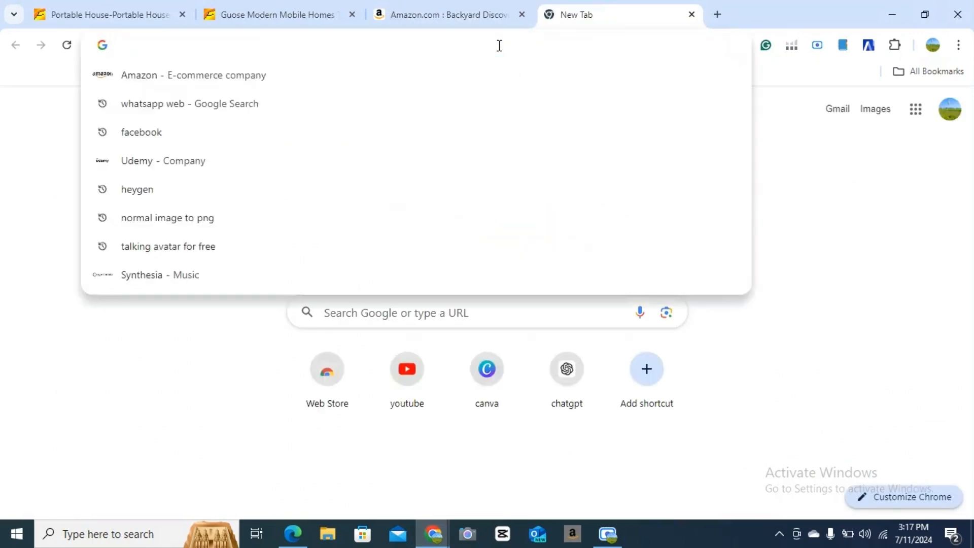
pyautogui.write('public sto')
pyautogui.press('Return')
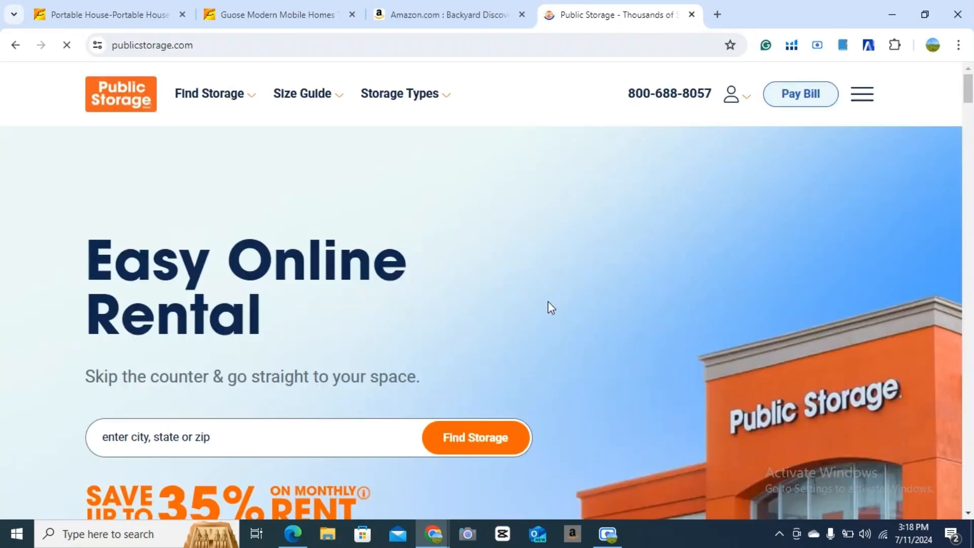
# Search Public Storage for facilities in "california" and review the unit sizes and monthly rents at the first location
pyautogui.scroll(-5, 548, 302)
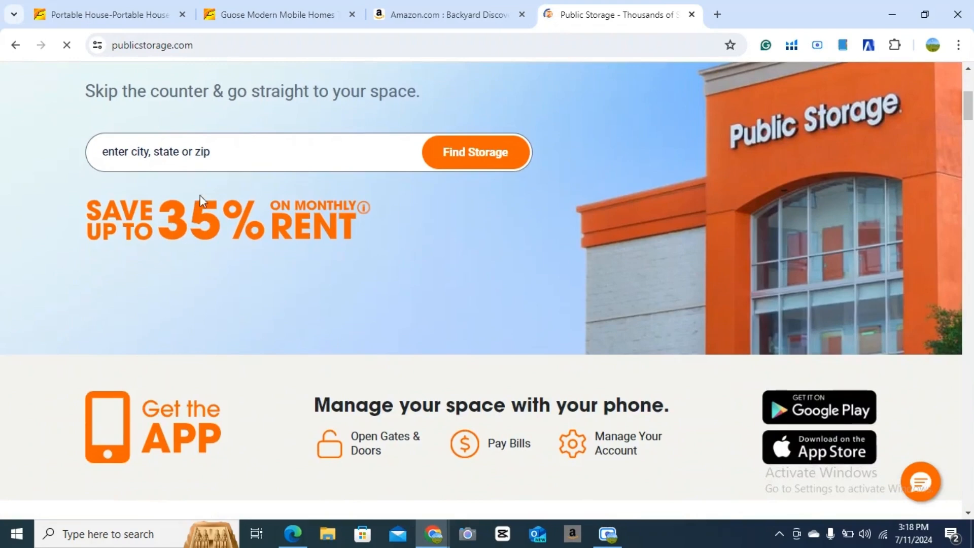
pyautogui.click(294, 153)
pyautogui.write('california')
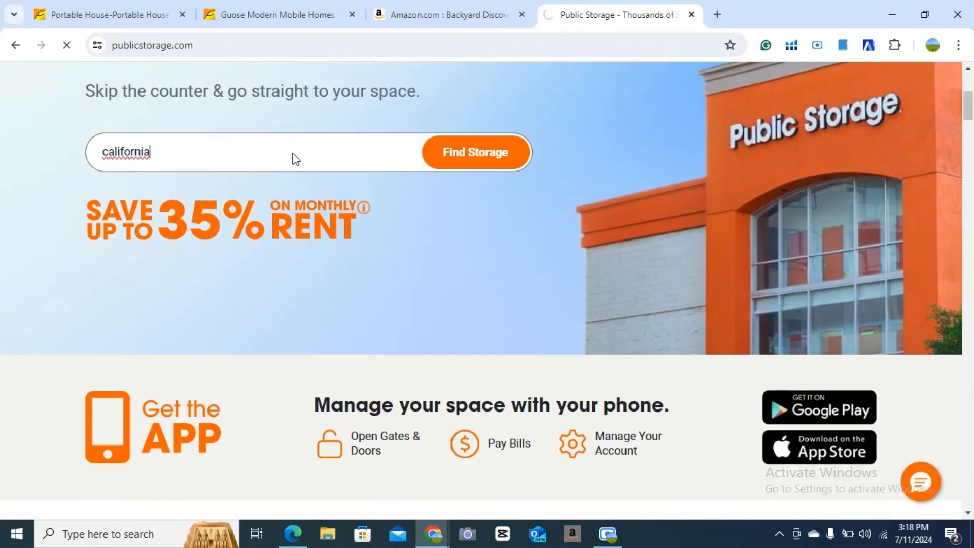
pyautogui.press('Return')
pyautogui.scroll(-5, 546, 312)
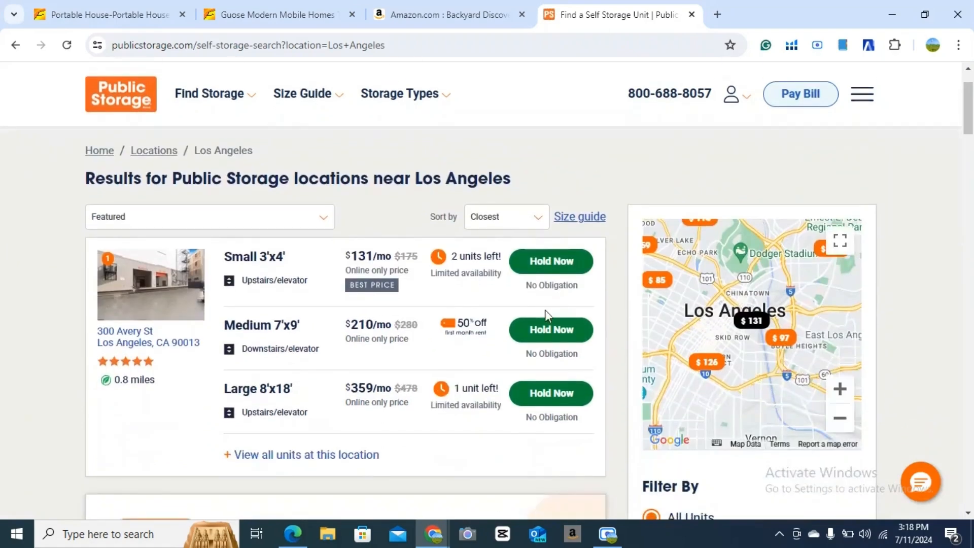
pyautogui.scroll(1, 424, 337)
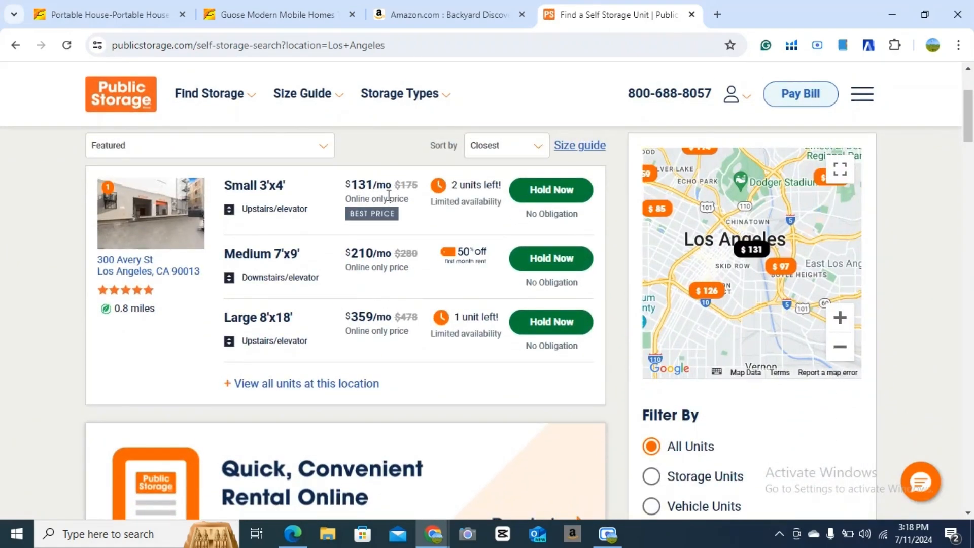
pyautogui.scroll(1, 370, 254)
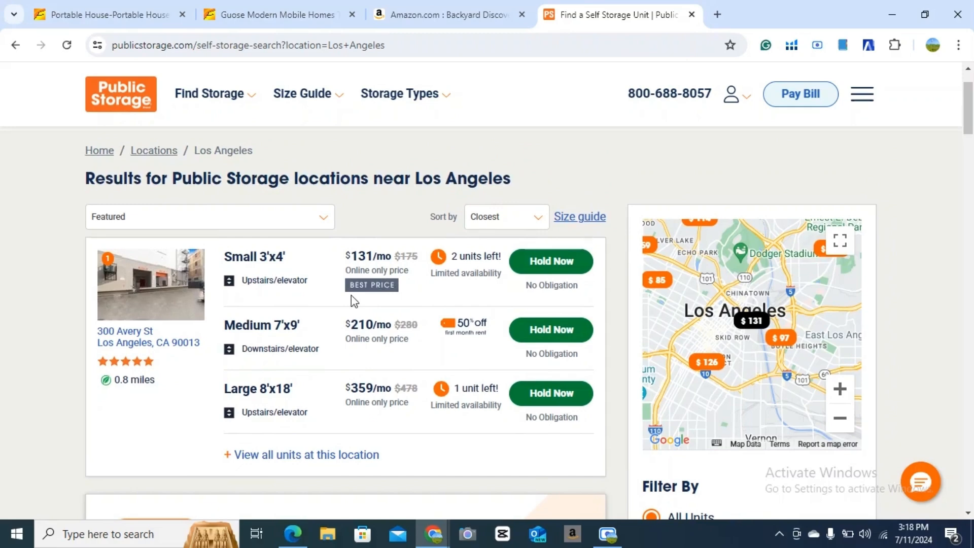